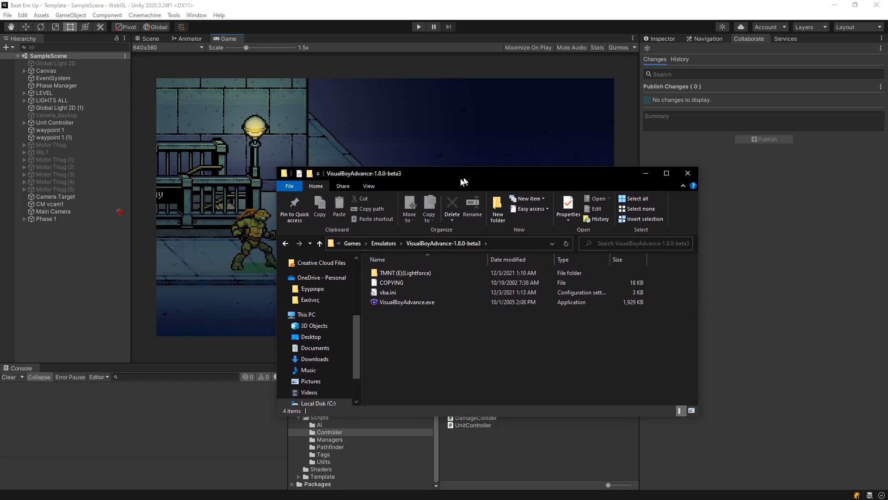
# - Launch VisualBoyAdvance.exe from the VisualBoyAdvance-1.8.0-beta3 folder
pyautogui.click(349, 304)
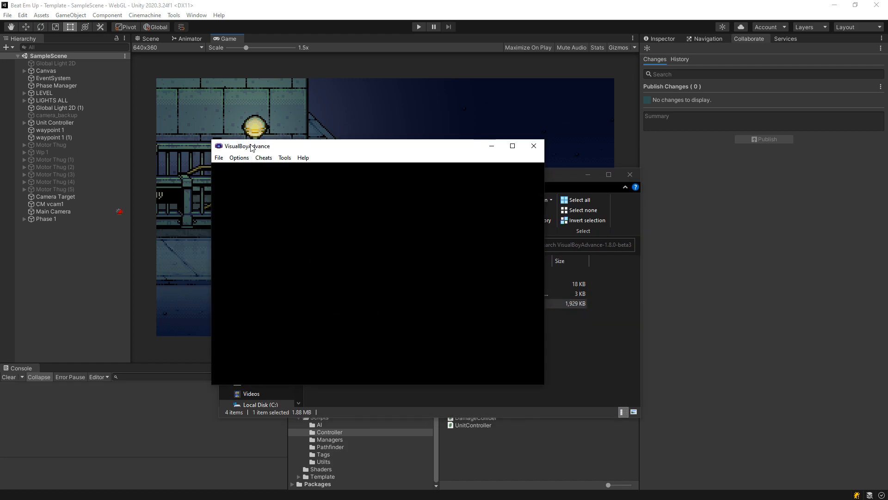
# - Load the TMNT ROM through File > Open and move the emulator window slightly lower
pyautogui.click(219, 158)
pyautogui.click(243, 167)
pyautogui.doubleClick(321, 229)
pyautogui.moveTo(349, 152); pyautogui.dragTo(351, 178)
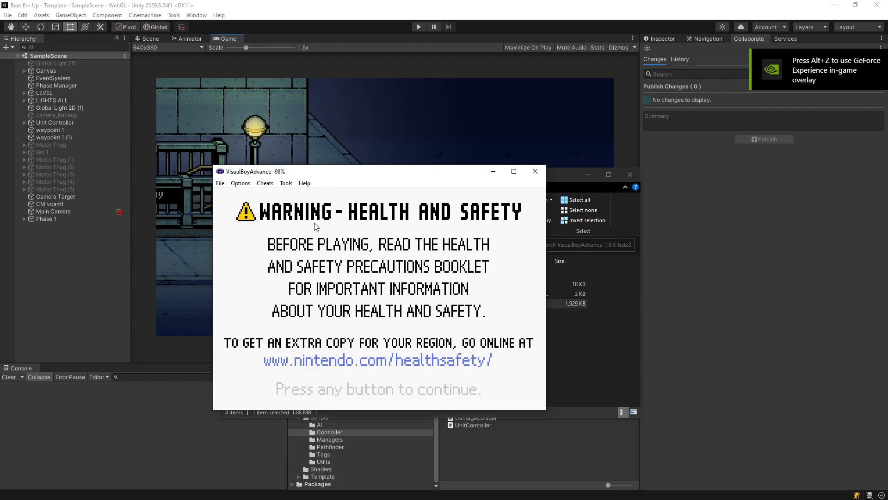
# - Get past the health warning and title screen, then back out of erasing save slot 2
pyautogui.press('Return')
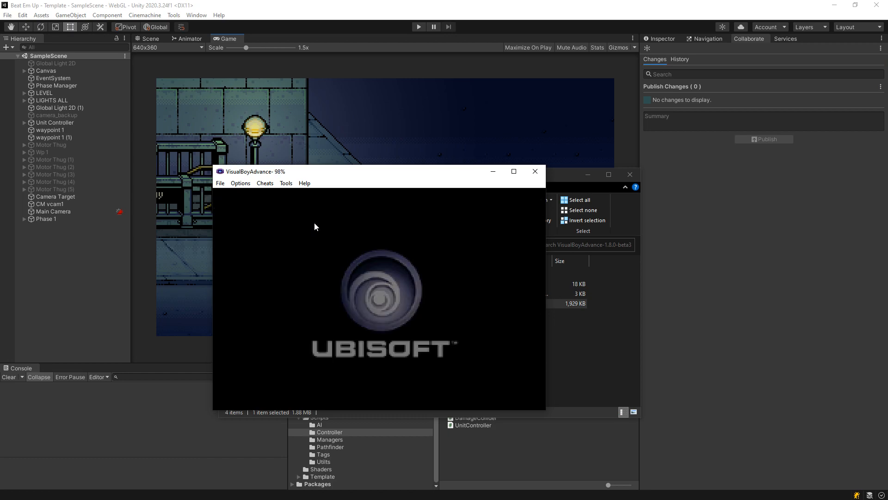
pyautogui.press('Return')
pyautogui.press('Return')
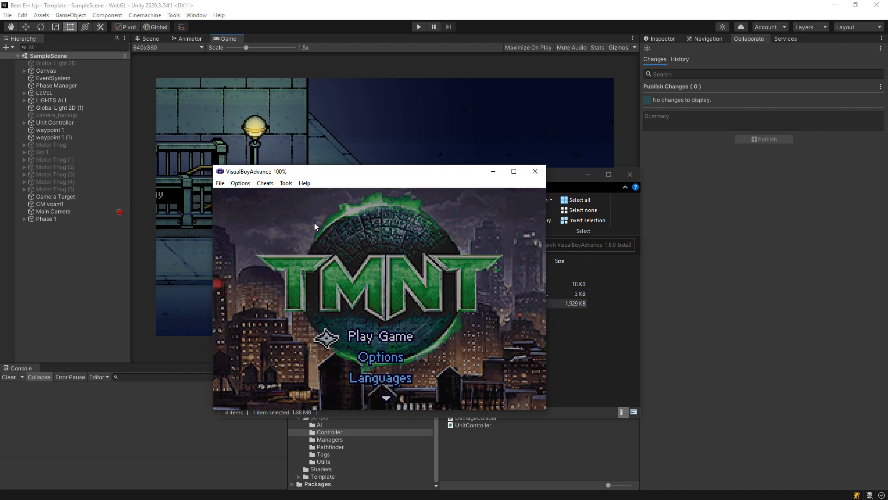
pyautogui.press('Down')
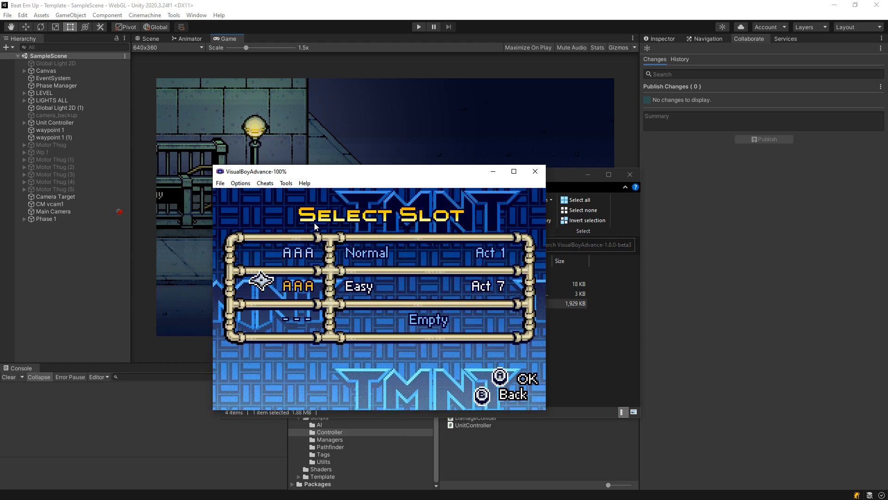
pyautogui.press('Right')
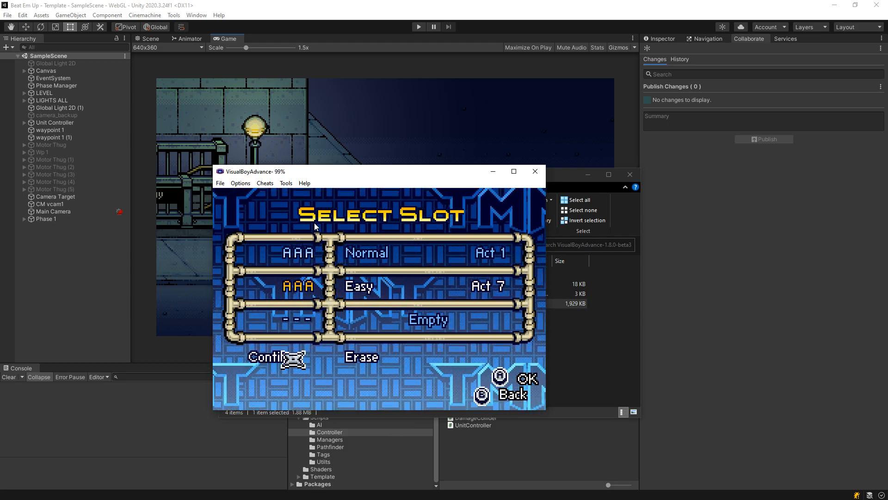
pyautogui.press('Return')
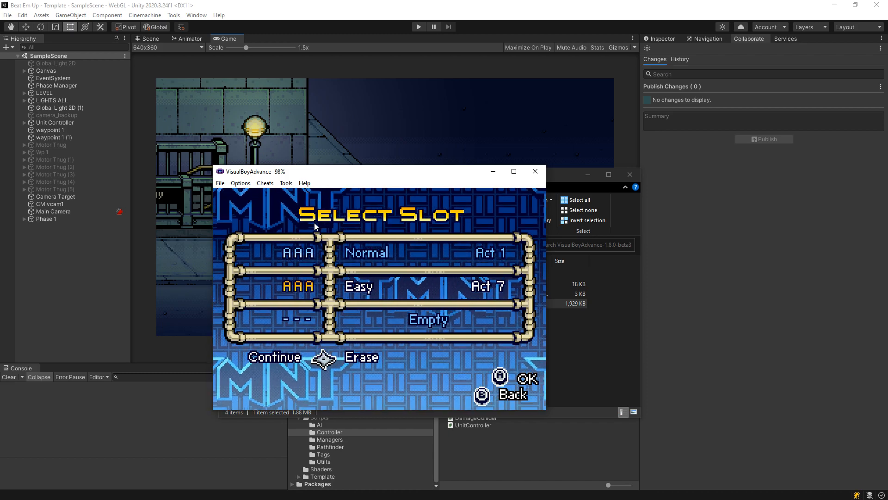
pyautogui.press('x')
# - Start a new Easy game in the empty third save slot and skip the cutscene
pyautogui.press('Down')
pyautogui.press('z')
pyautogui.press('z')
pyautogui.press('z')
pyautogui.press('z')
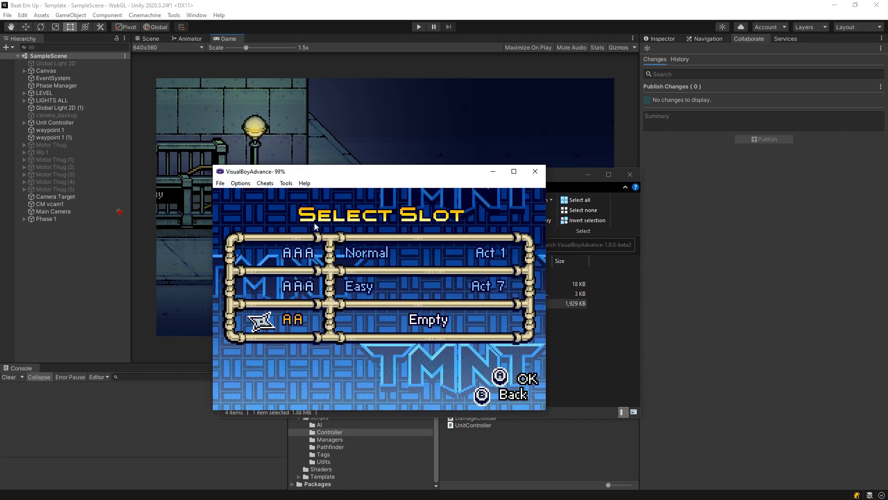
pyautogui.press('Up')
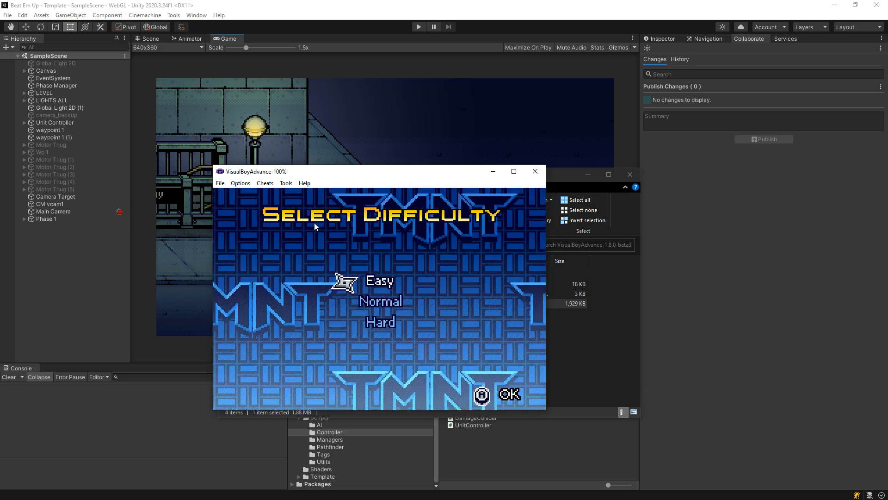
pyautogui.press('z')
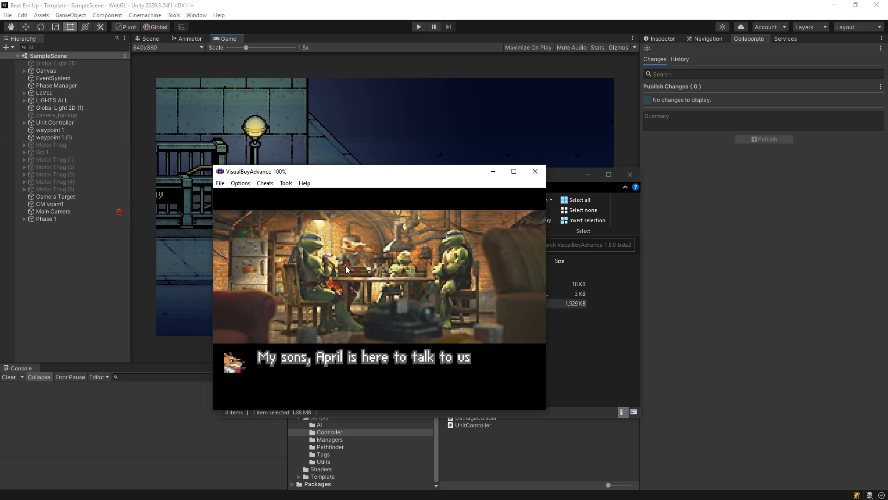
pyautogui.press('Return')
pyautogui.click(290, 187)
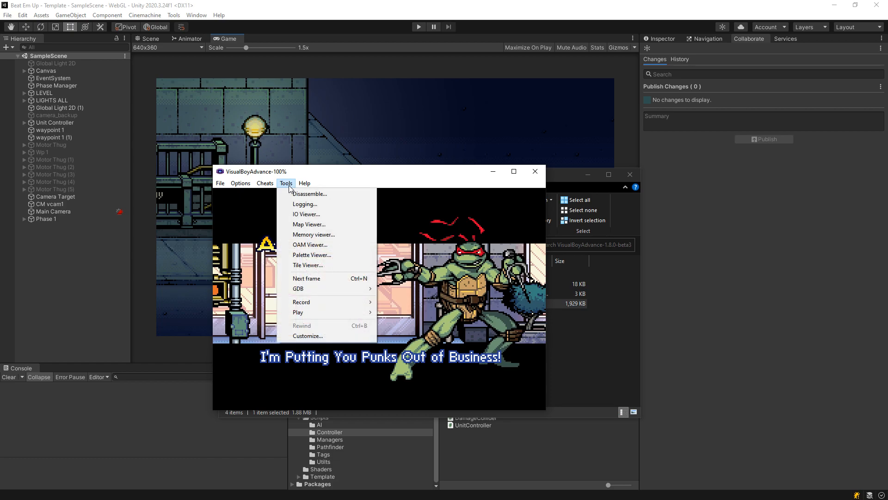
pyautogui.moveTo(241, 183)
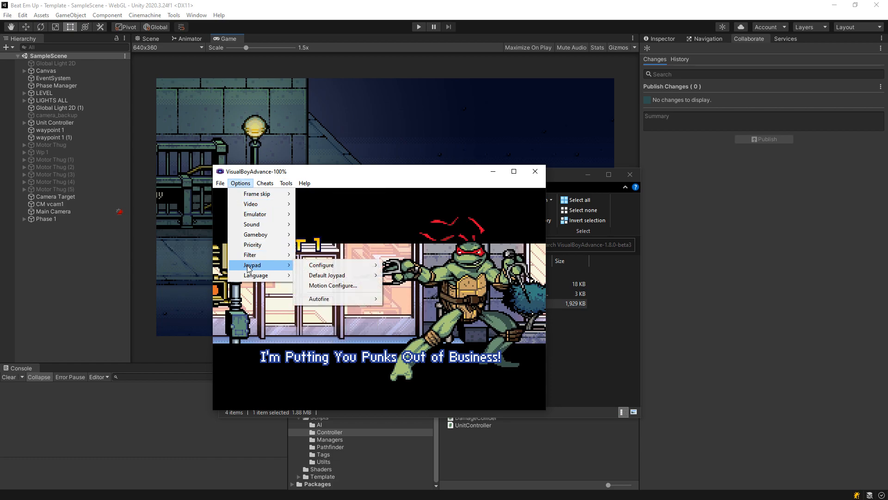
pyautogui.moveTo(251, 208)
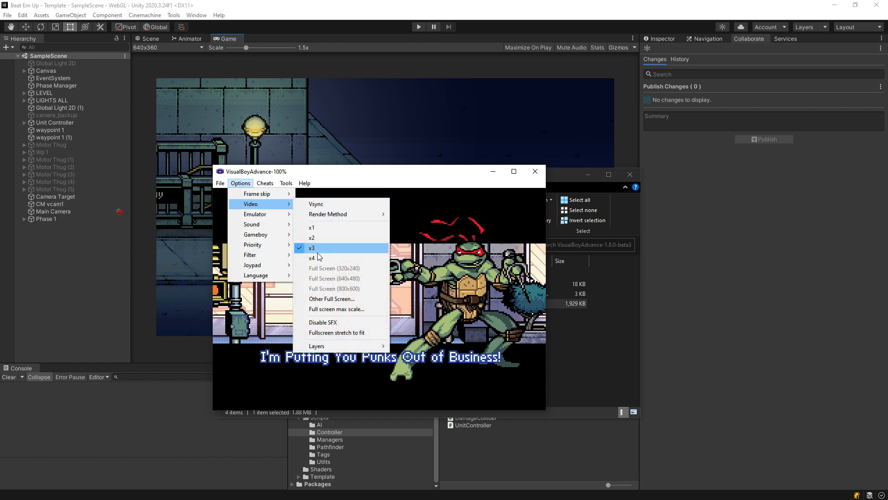
pyautogui.moveTo(330, 217)
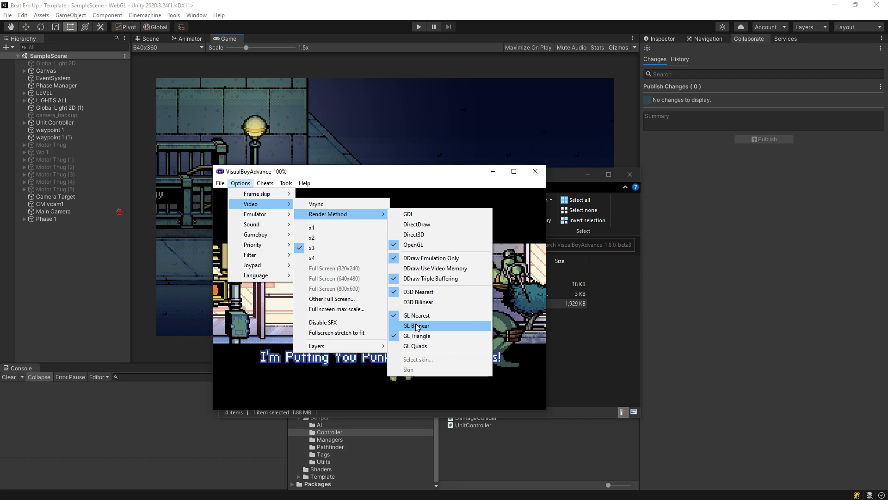
pyautogui.moveTo(361, 347)
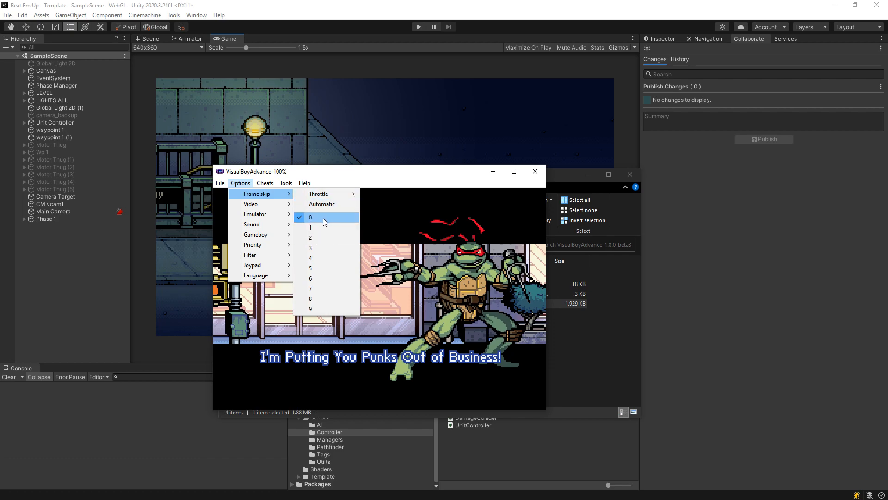
pyautogui.moveTo(328, 193)
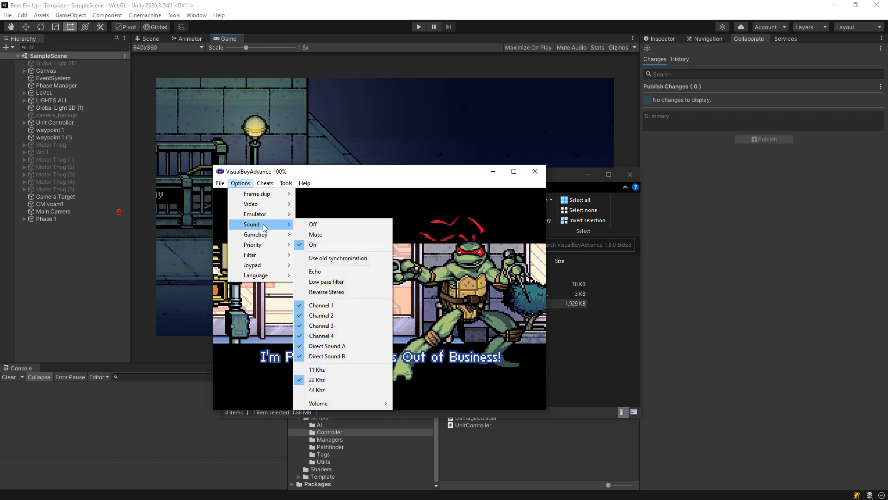
pyautogui.moveTo(293, 183)
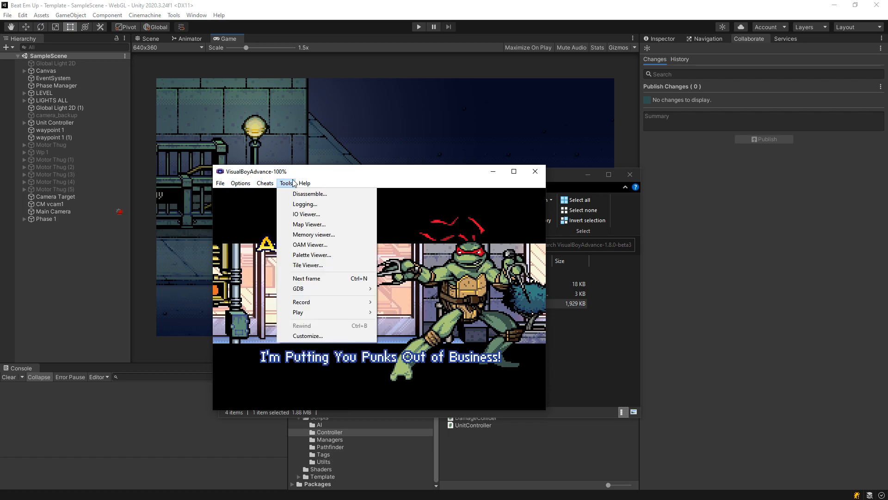
pyautogui.moveTo(324, 302)
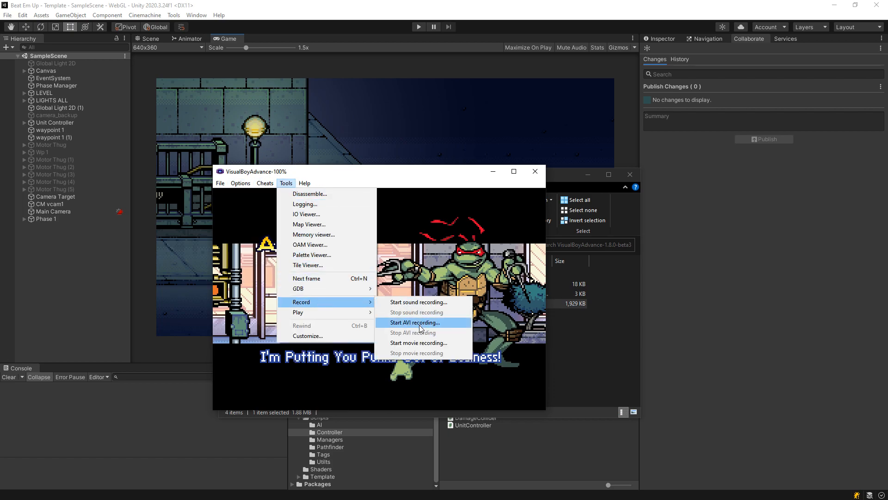
# - Resume past the Act 1 intro and start recording uncompressed full-frame AVI gameplay
pyautogui.click(412, 256)
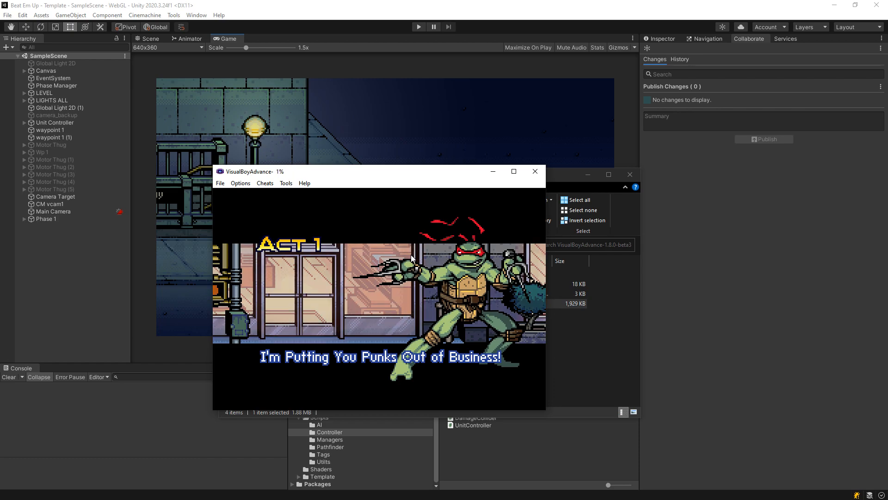
pyautogui.press('Return')
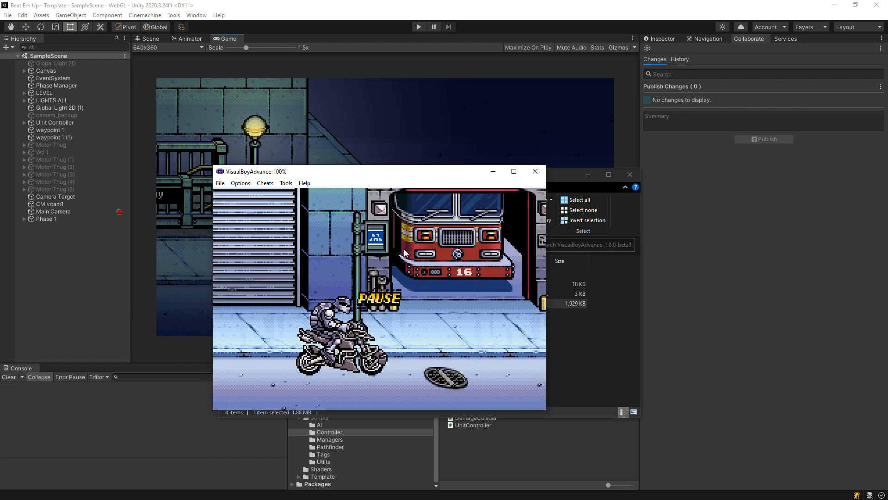
pyautogui.press('Return')
pyautogui.click(286, 182)
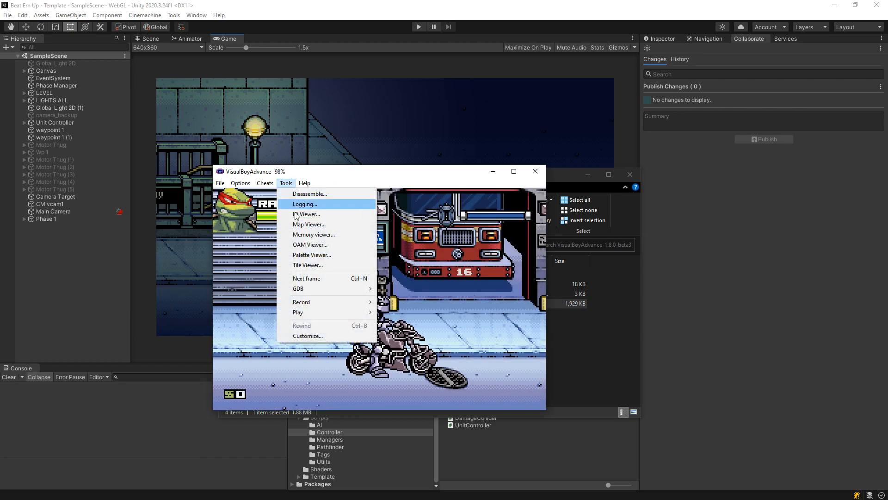
pyautogui.moveTo(318, 304)
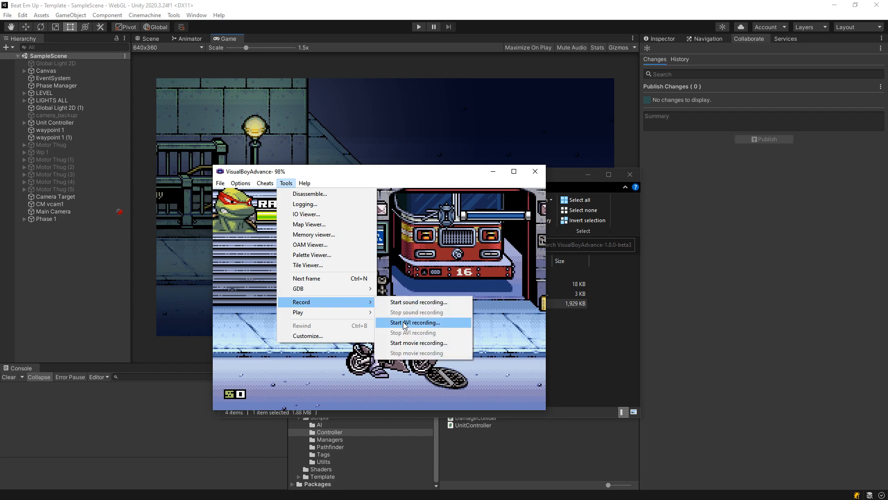
pyautogui.click(436, 323)
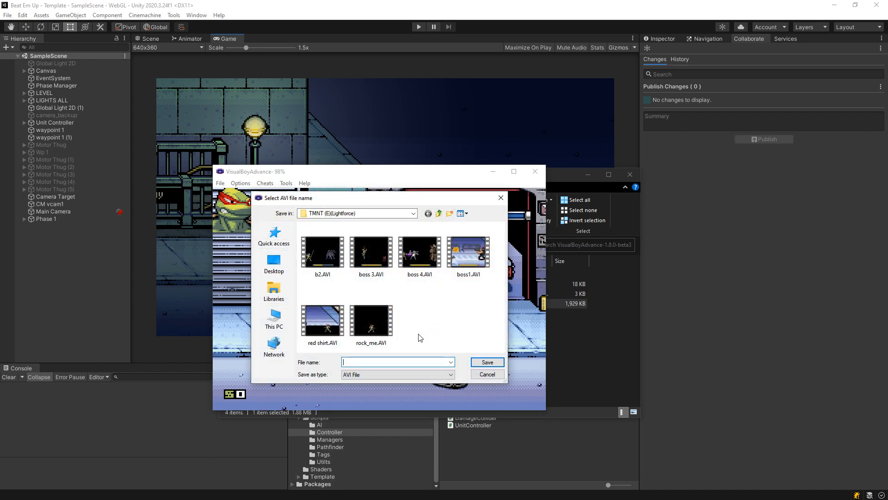
pyautogui.click(485, 362)
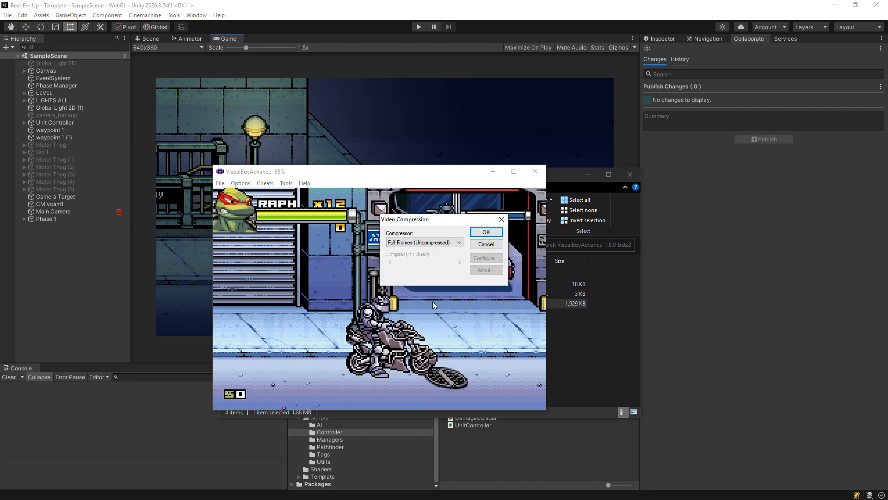
pyautogui.click(486, 233)
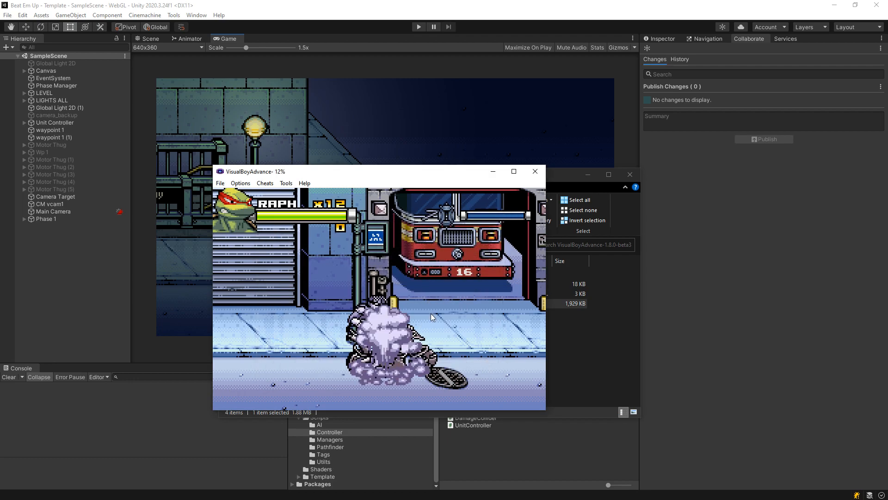
# - Toggle the HUD, sprite and building and street background layers so the backgrounds end up hidden
pyautogui.hotkey('ctrl', '2')
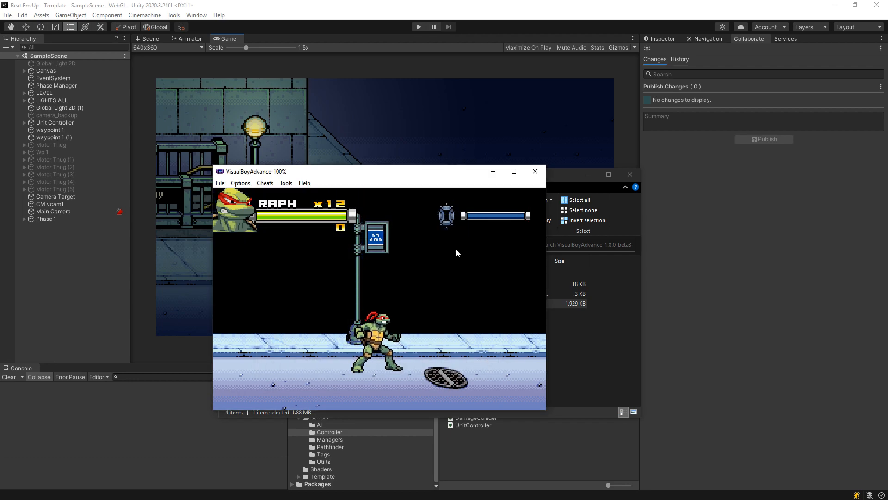
pyautogui.hotkey('ctrl', '3')
pyautogui.hotkey('ctrl', '1')
pyautogui.hotkey('ctrl', '5')
pyautogui.hotkey('ctrl', '1')
pyautogui.hotkey('ctrl', '1')
pyautogui.hotkey('ctrl', '5')
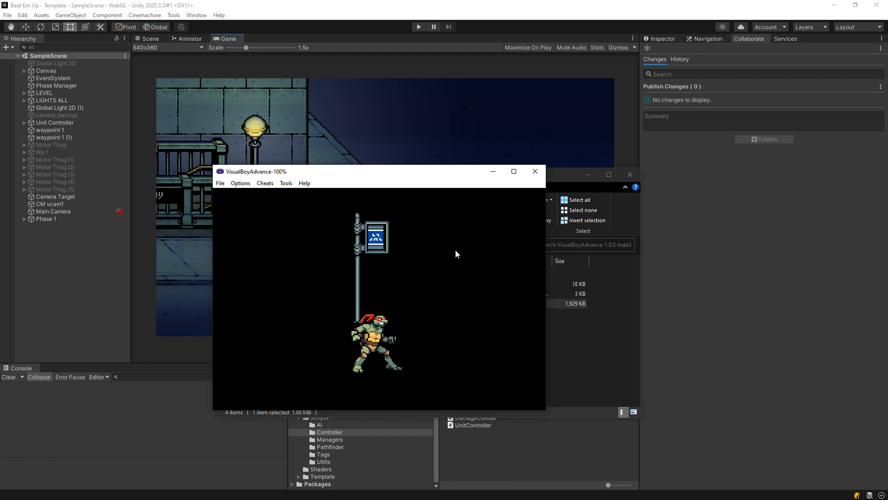
# - Walk Raphael right, slash with his sai, jump, and walk up to the enemy and back
pyautogui.press('Right')
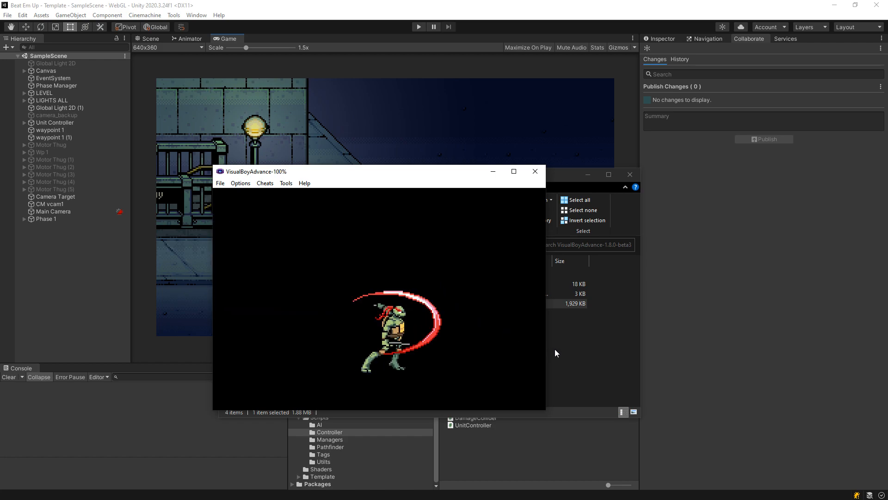
pyautogui.press('x')
pyautogui.press('x')
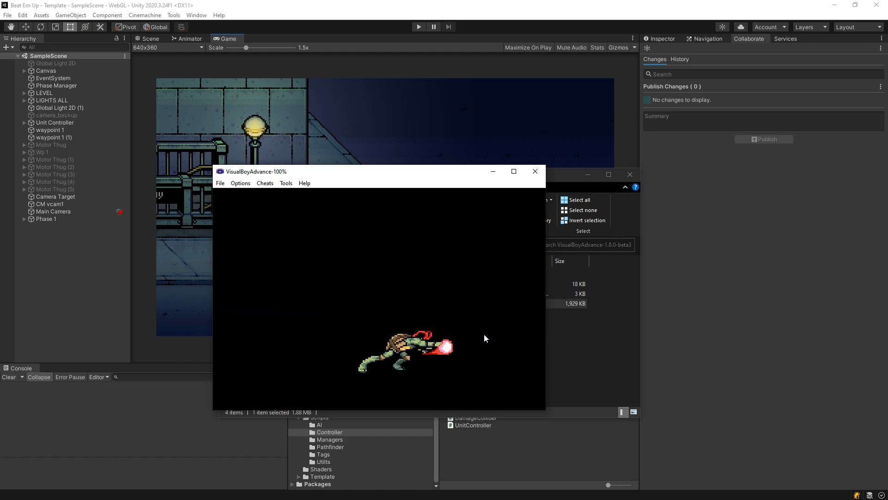
pyautogui.press('x')
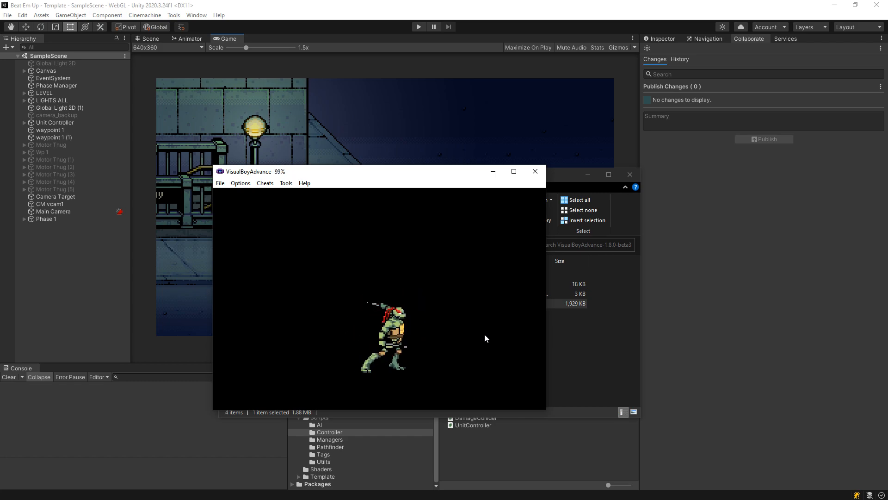
pyautogui.press('z')
pyautogui.press('Right')
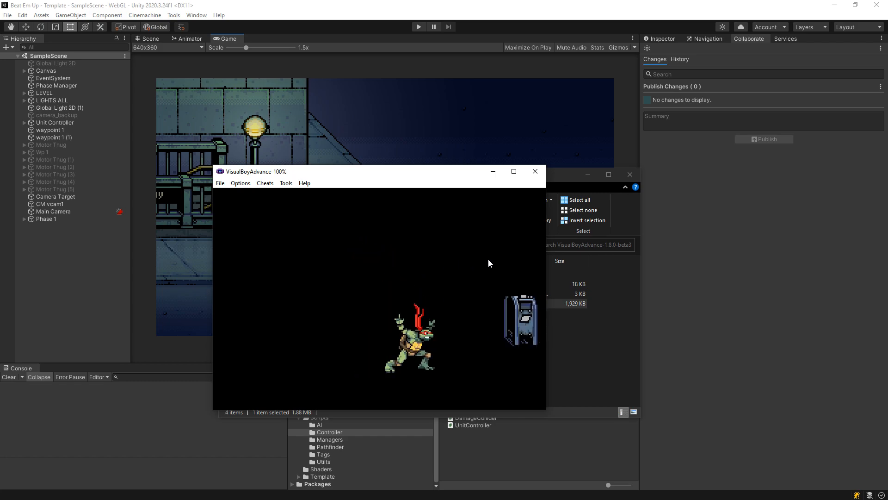
pyautogui.press('Left')
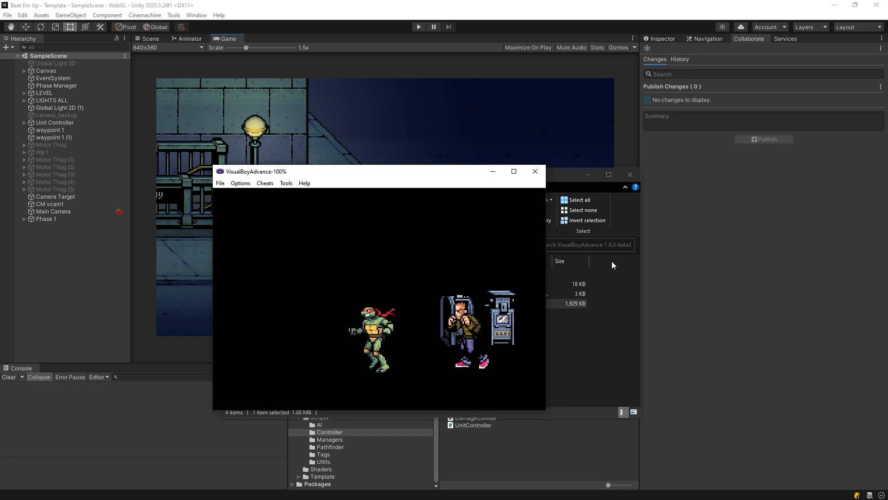
# - Stop the AVI recording from the Tools > Record menu
pyautogui.click(286, 184)
pyautogui.moveTo(329, 302)
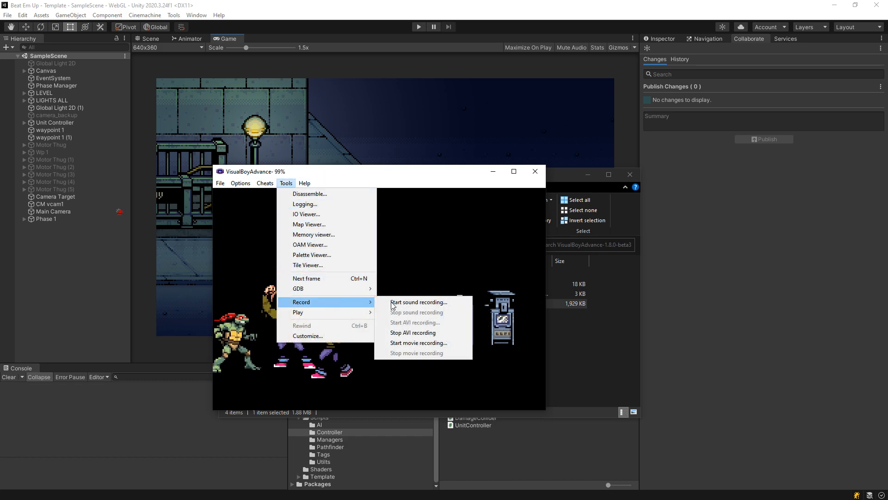
pyautogui.click(411, 332)
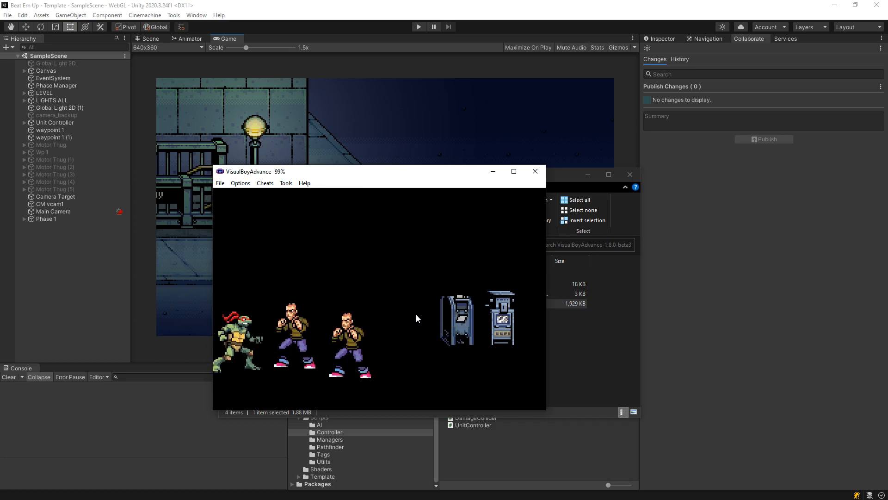
# - Close the emulator and drag aas.AVI from the TMNT (E)(Lightforce) folder onto Photoshop
pyautogui.click(537, 172)
pyautogui.doubleClick(365, 282)
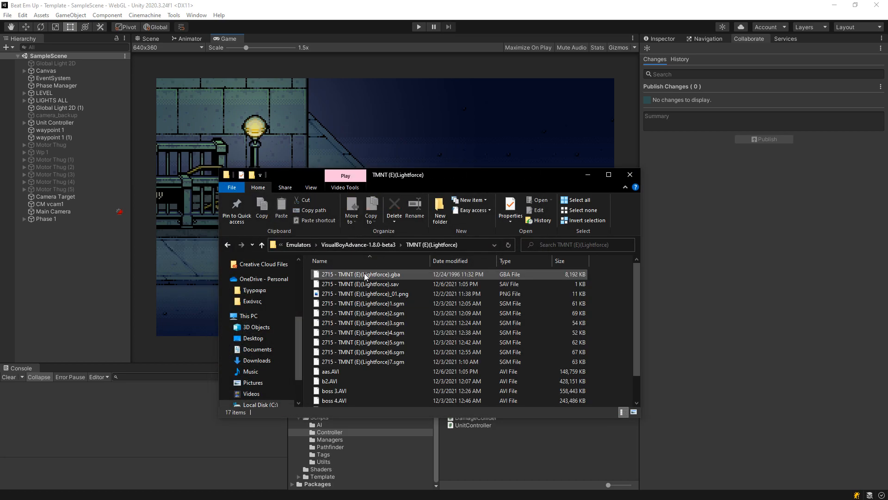
pyautogui.moveTo(457, 179); pyautogui.dragTo(2, 139)
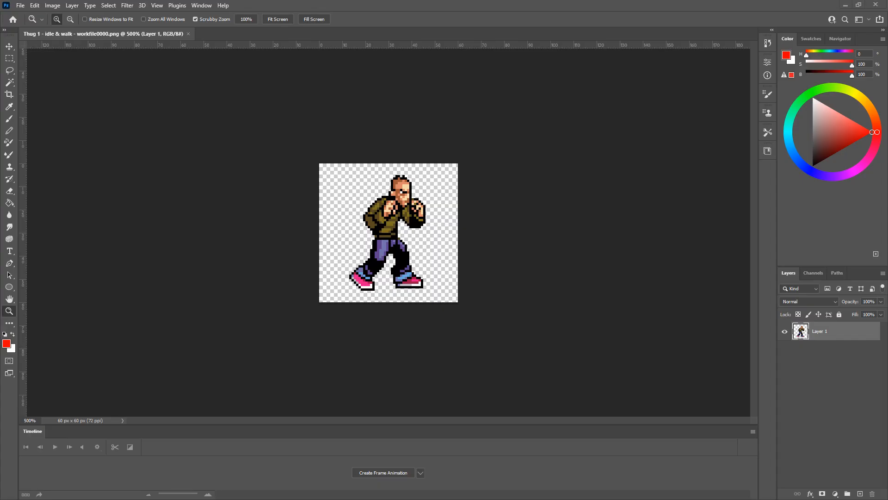
pyautogui.moveTo(333, 132); pyautogui.dragTo(243, 32)
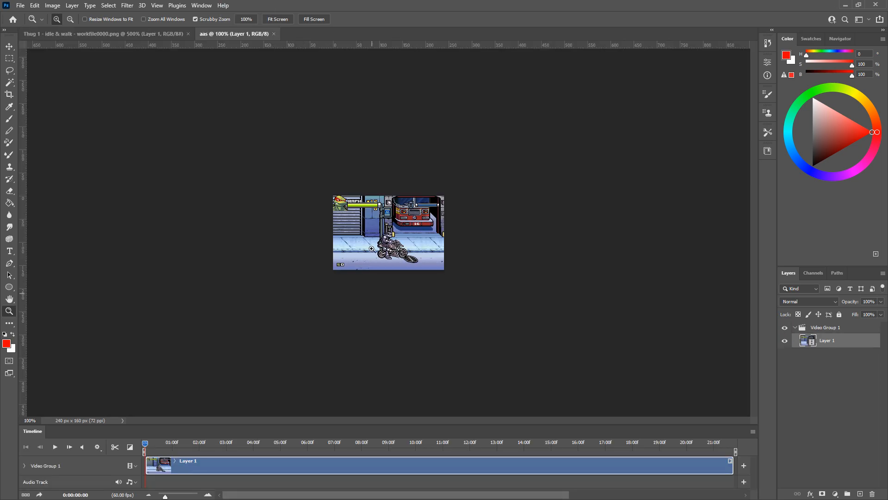
# - Zoom in, scrub the aas video to a Raphael frame, and copy a marquee selection around him
pyautogui.click(397, 232)
pyautogui.click(397, 232)
pyautogui.click(397, 233)
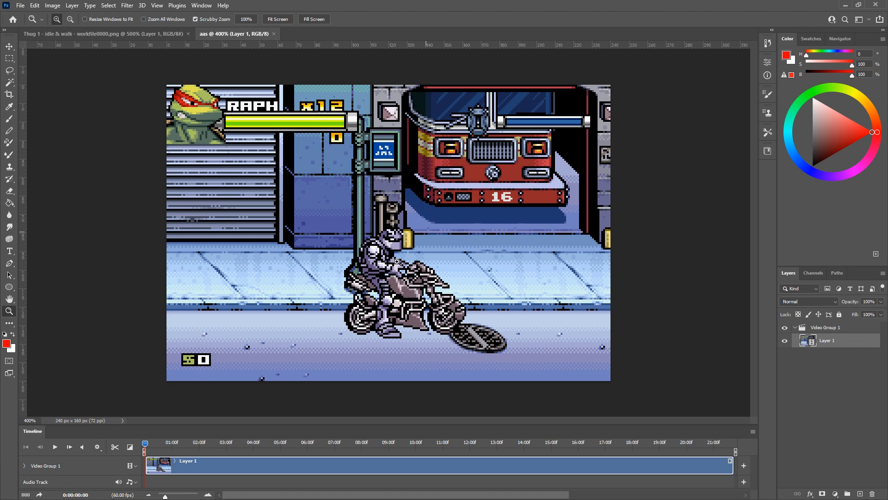
pyautogui.moveTo(145, 445); pyautogui.dragTo(396, 447)
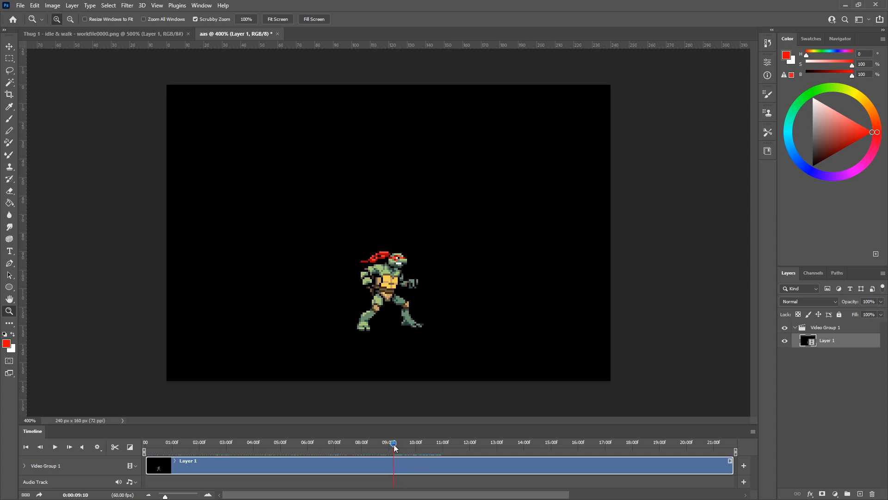
pyautogui.click(6, 59)
pyautogui.moveTo(325, 236); pyautogui.dragTo(453, 351)
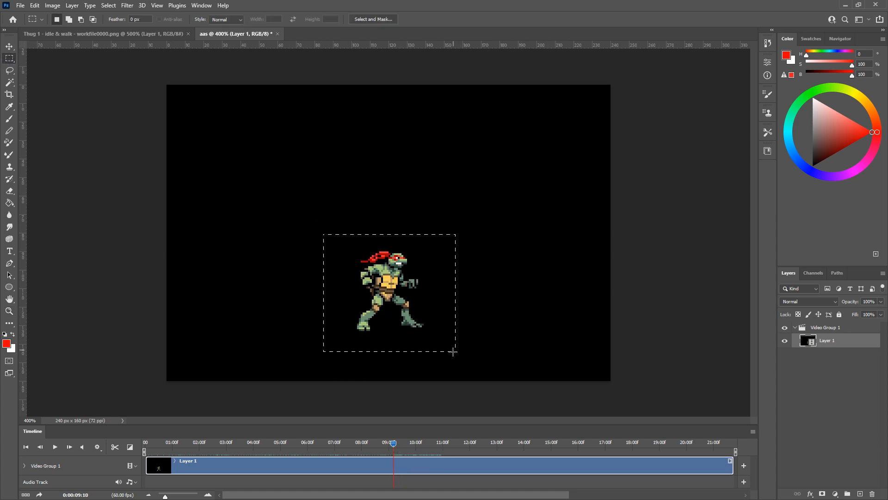
pyautogui.hotkey('ctrl', 'c')
# - Paste Raphael into the Thug 1 document and nudge him about 30 px left
pyautogui.click(143, 30)
pyautogui.hotkey('ctrl', 'v')
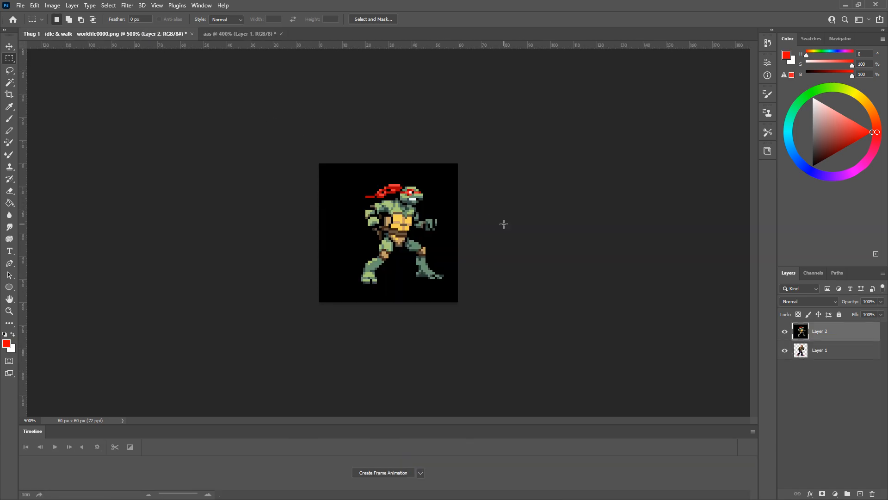
pyautogui.press('v')
pyautogui.moveTo(391, 240); pyautogui.dragTo(377, 241)
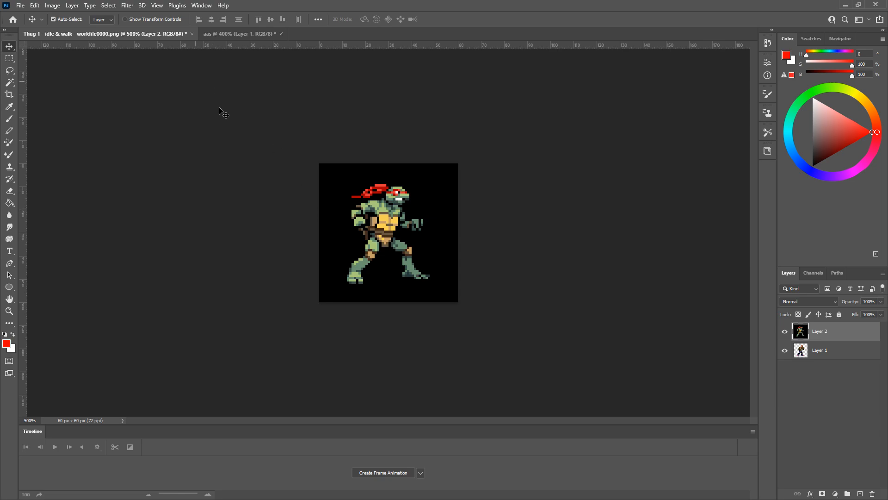
# - Set Layer 2's Blend If This Layer black slider to 5 to knock out the black background
pyautogui.rightClick(841, 337)
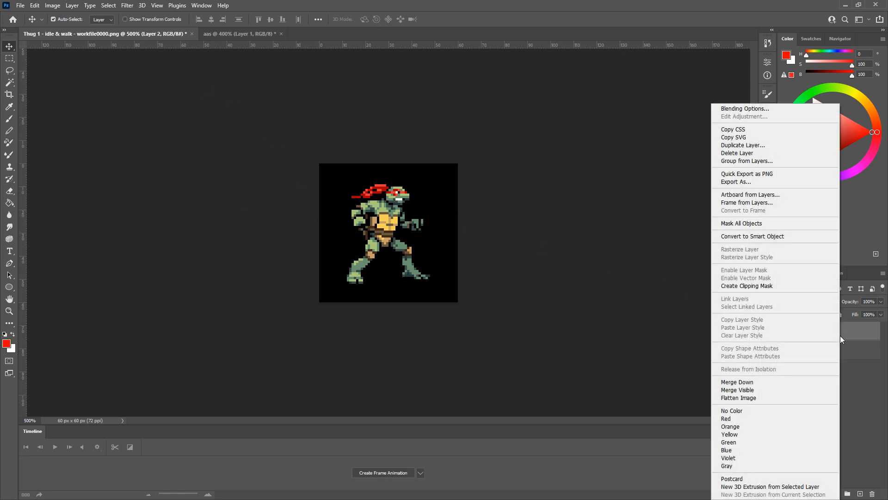
pyautogui.click(765, 110)
pyautogui.moveTo(614, 225)
pyautogui.mouseDown()
pyautogui.moveTo(642, 232)
pyautogui.moveTo(615, 230)
pyautogui.mouseUp()
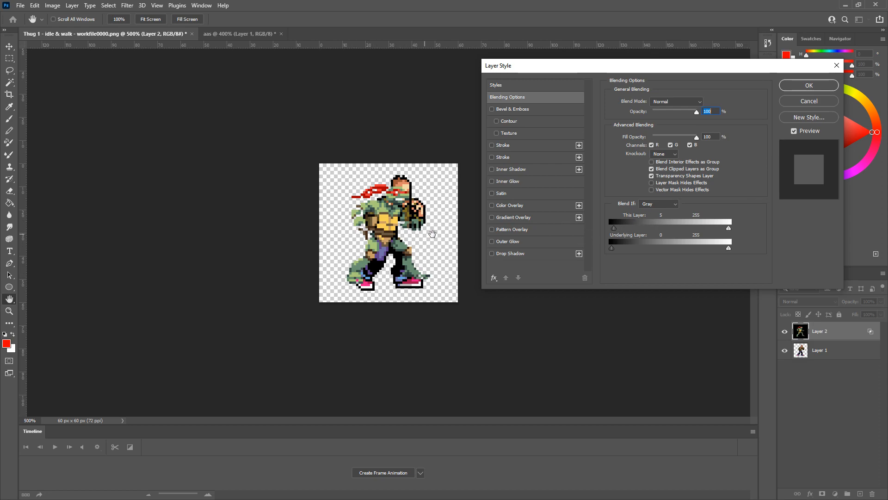
pyautogui.click(799, 88)
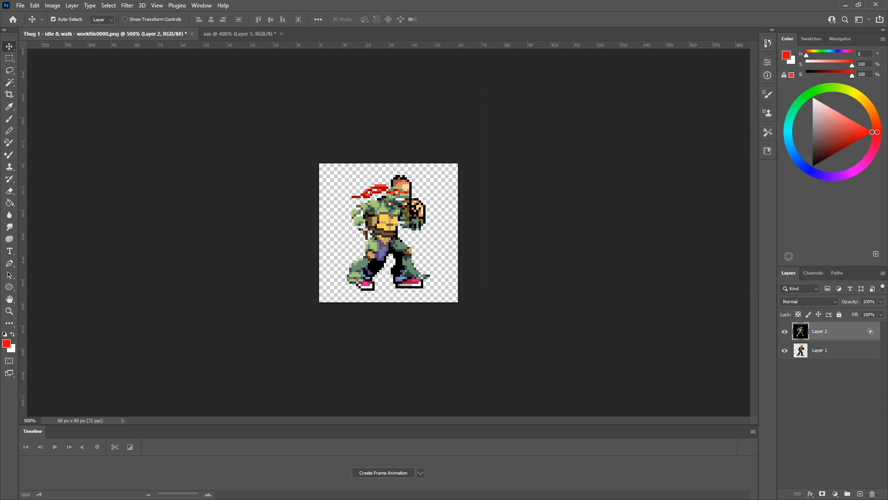
# - Hide Layer 1, zoom in on the turtle, and reopen Layer 2's layer style settings
pyautogui.click(785, 350)
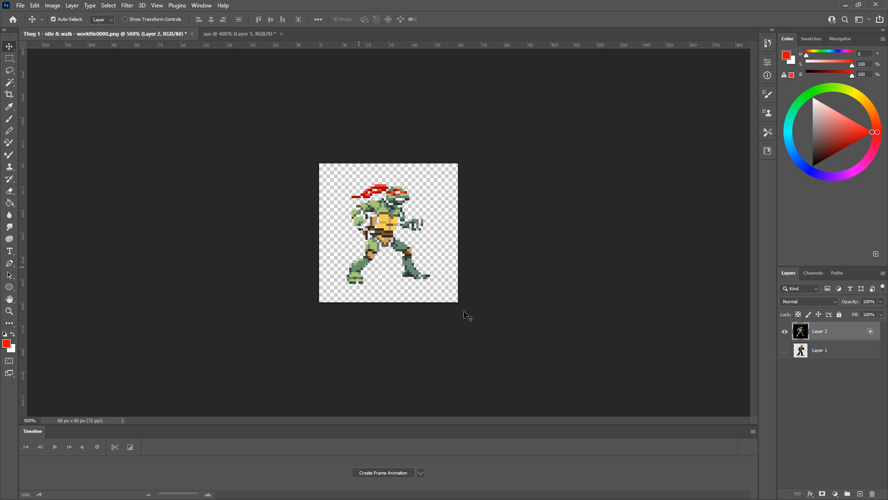
pyautogui.press('z')
pyautogui.moveTo(388, 260); pyautogui.dragTo(584, 311)
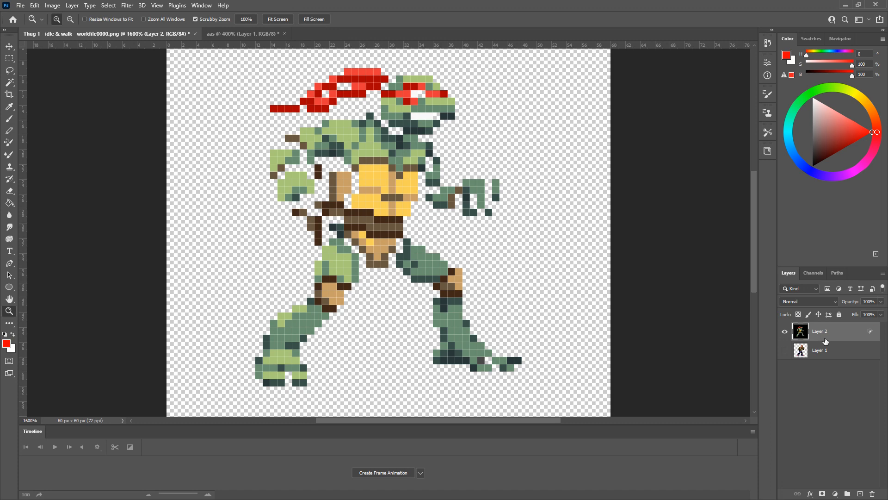
pyautogui.rightClick(826, 341)
pyautogui.click(726, 108)
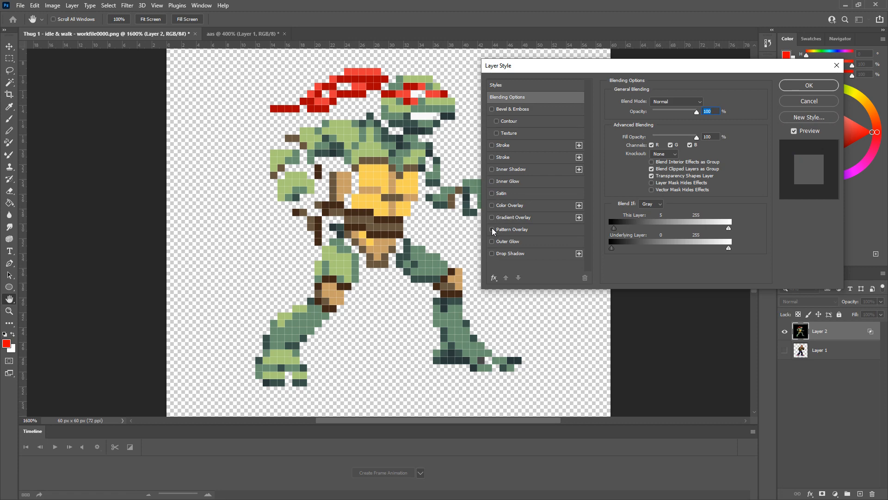
# - Try a drop shadow and a #000000 black stroke on Layer 2, then cancel the Layer Style dialog
pyautogui.click(492, 254)
pyautogui.click(512, 256)
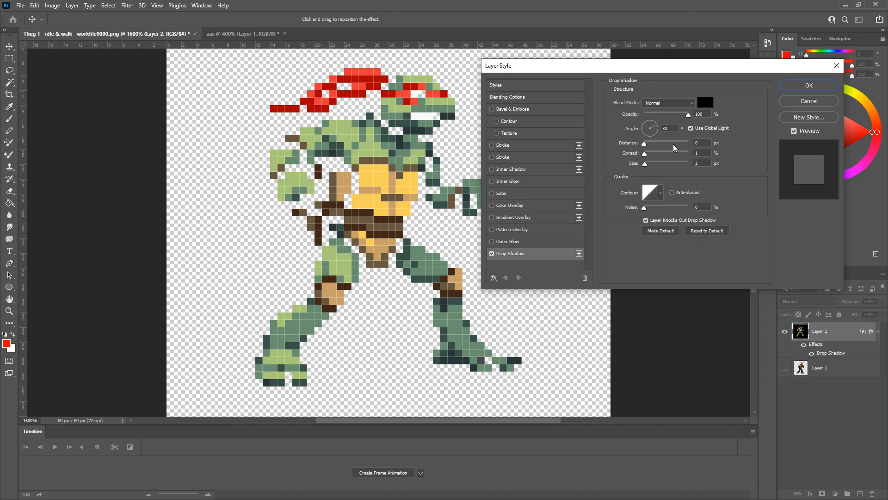
pyautogui.click(491, 253)
pyautogui.click(492, 146)
pyautogui.click(516, 146)
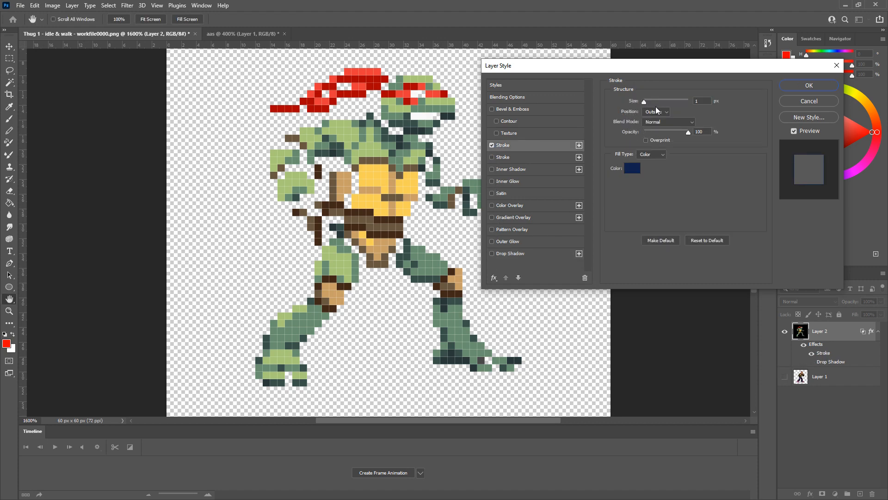
pyautogui.click(632, 168)
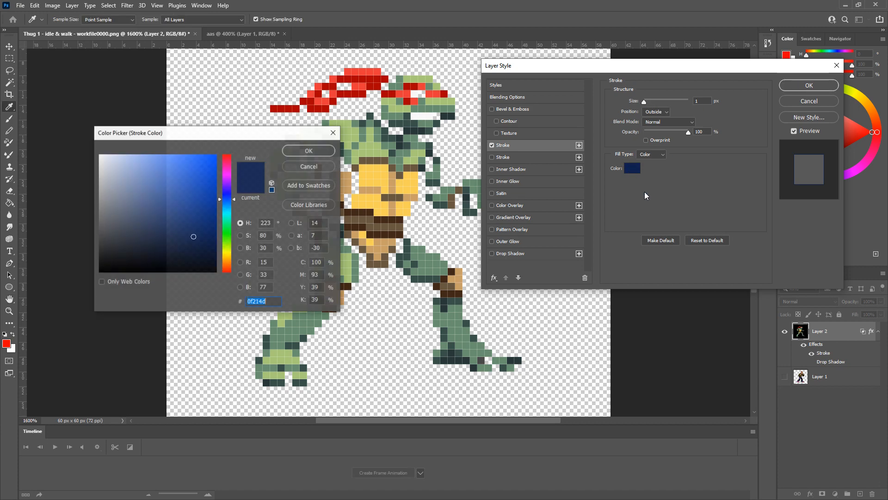
pyautogui.write('000000')
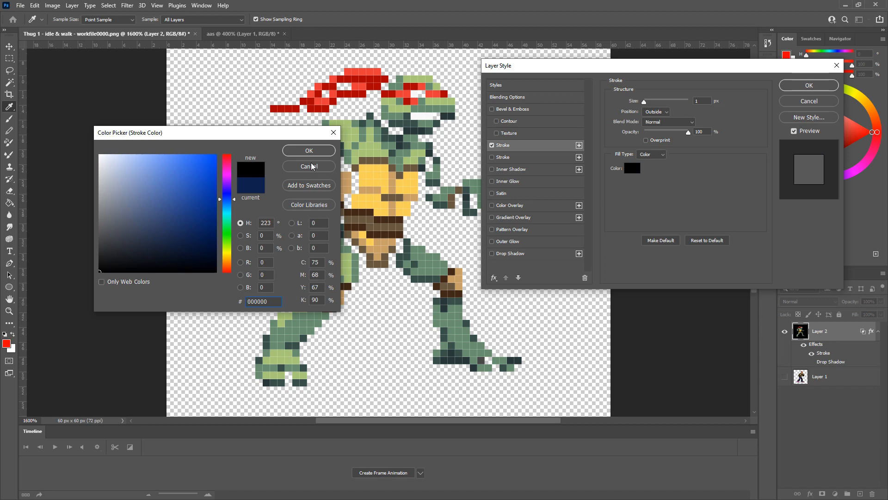
pyautogui.press('Return')
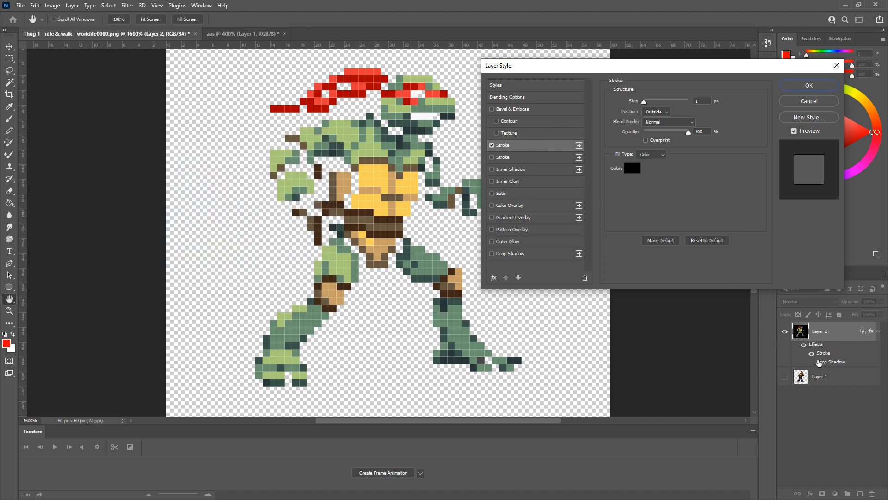
pyautogui.click(809, 102)
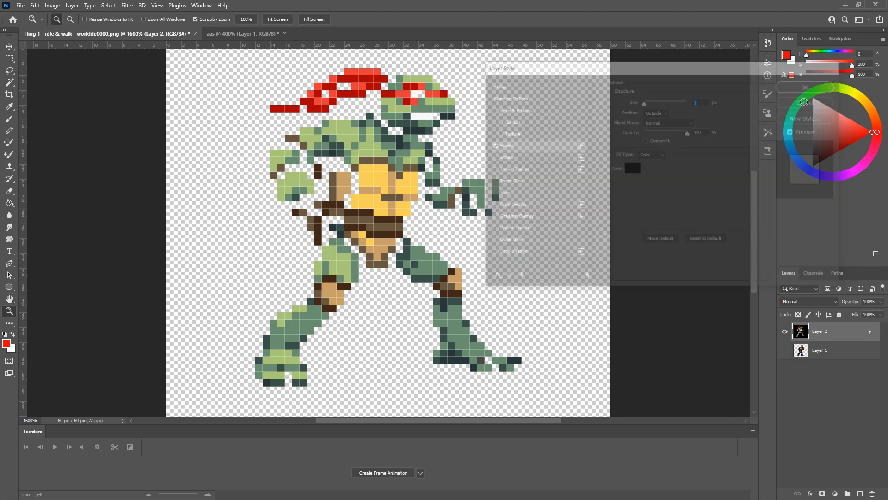
# - Undo back to a visible Layer 1 and black-backed Layer 2, then Quick Export Layer 2 as PNG
pyautogui.hotkey('ctrl', 'z')
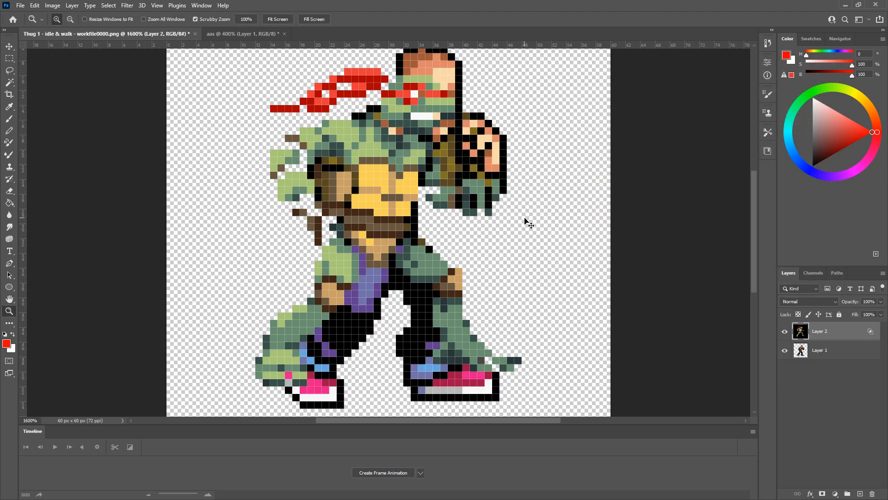
pyautogui.hotkey('ctrl', 'z')
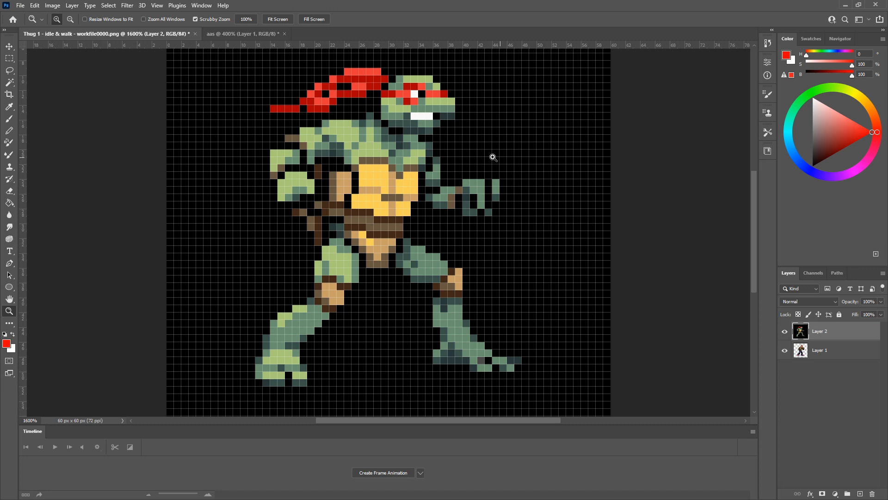
pyautogui.rightClick(818, 340)
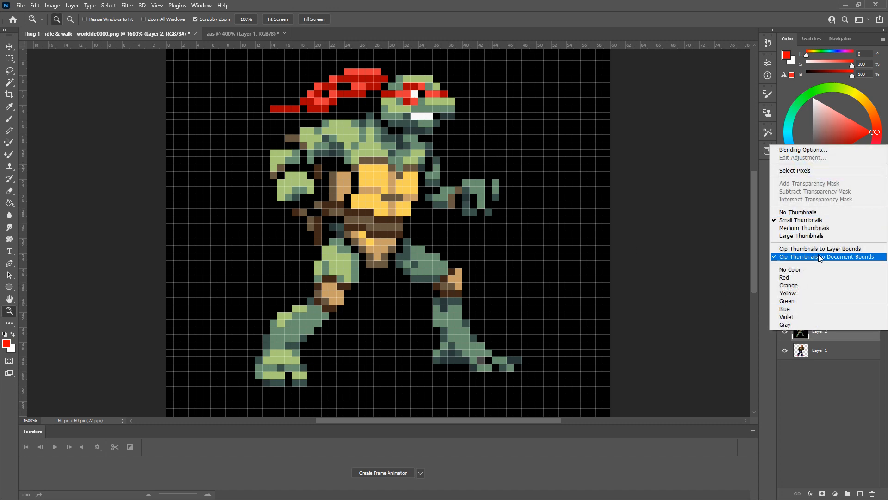
pyautogui.click(819, 351)
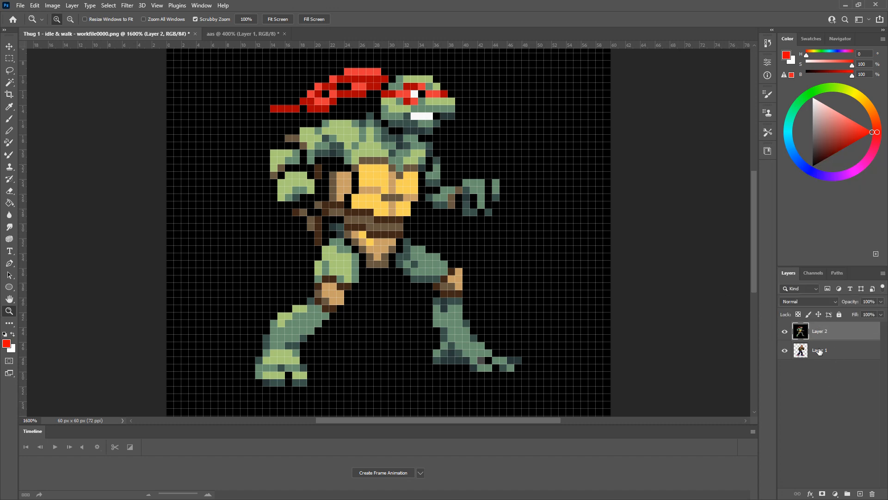
pyautogui.rightClick(825, 338)
pyautogui.click(775, 174)
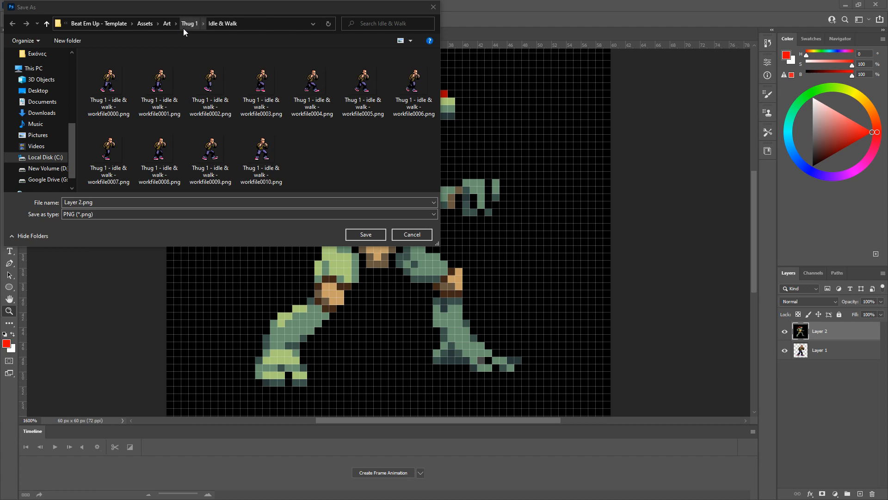
# - Save Layer 2.png as a PNG in the Assets > Art folder
pyautogui.click(167, 23)
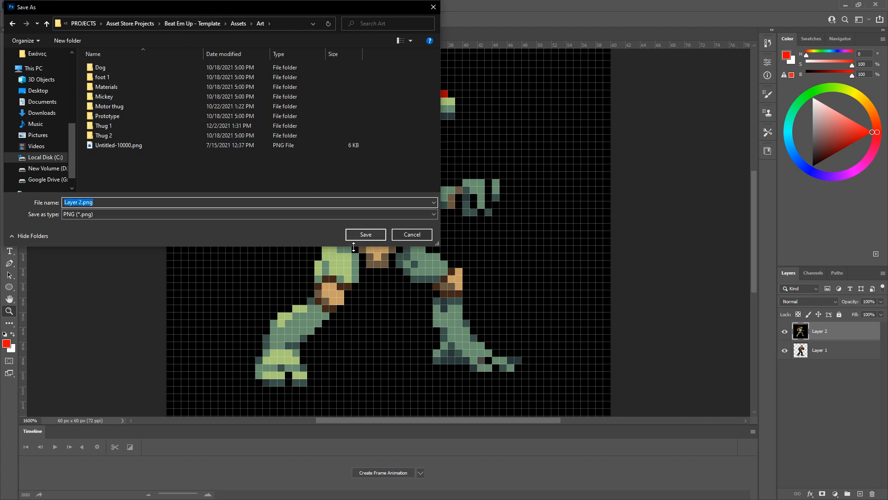
pyautogui.click(356, 236)
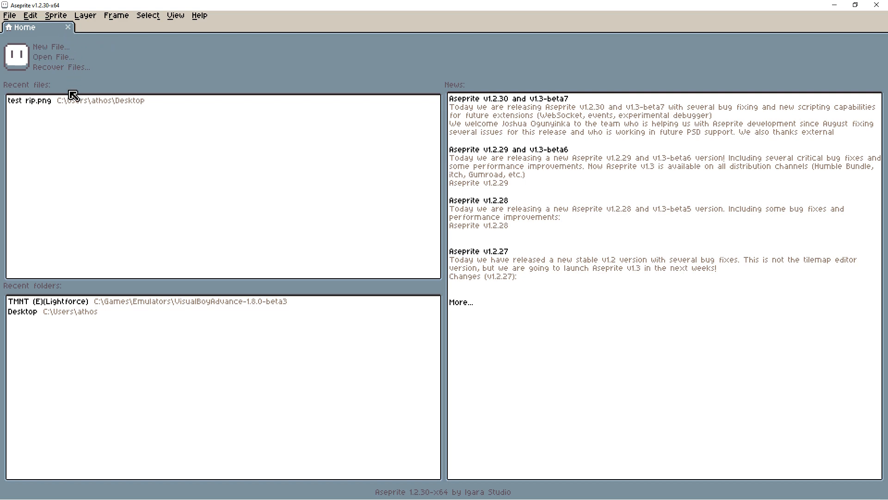
# - Open and close the recent test rip.png, then bring up File > Open to load Layer 2.png
pyautogui.click(94, 103)
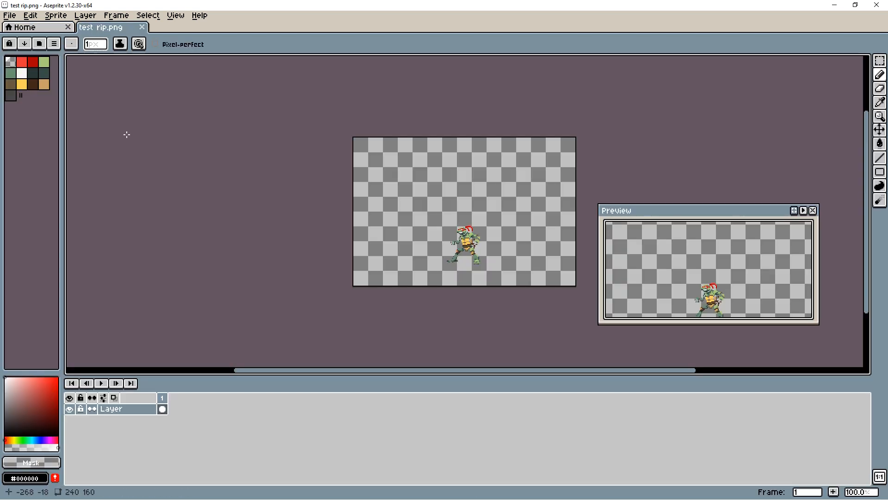
pyautogui.click(142, 27)
pyautogui.click(11, 15)
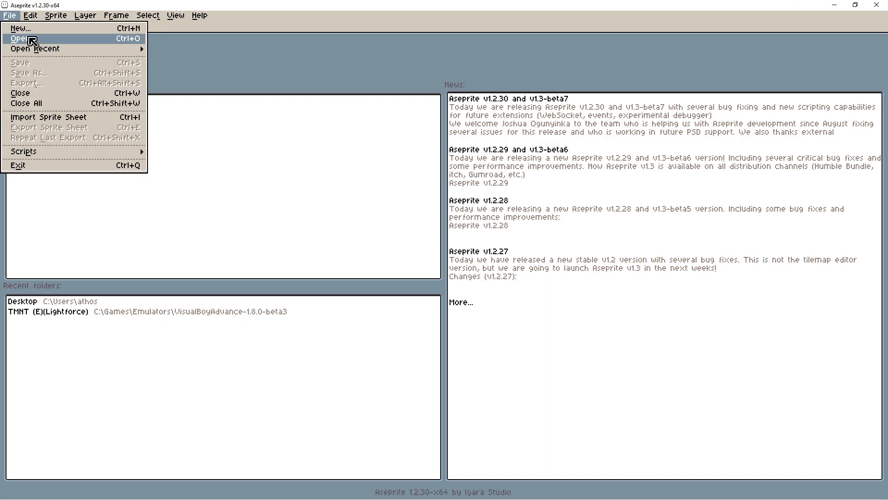
pyautogui.click(21, 39)
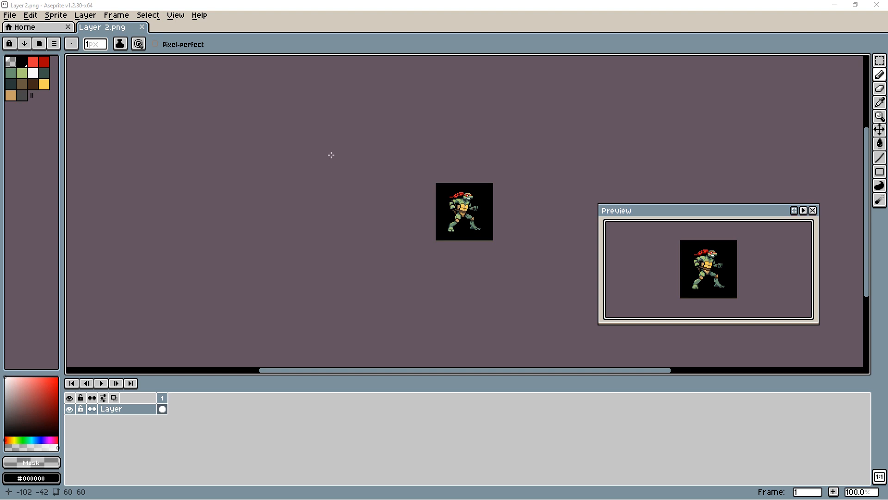
# - Select the transparent palette entry and Paint Bucket-fill the black background to make it transparent
pyautogui.click(14, 65)
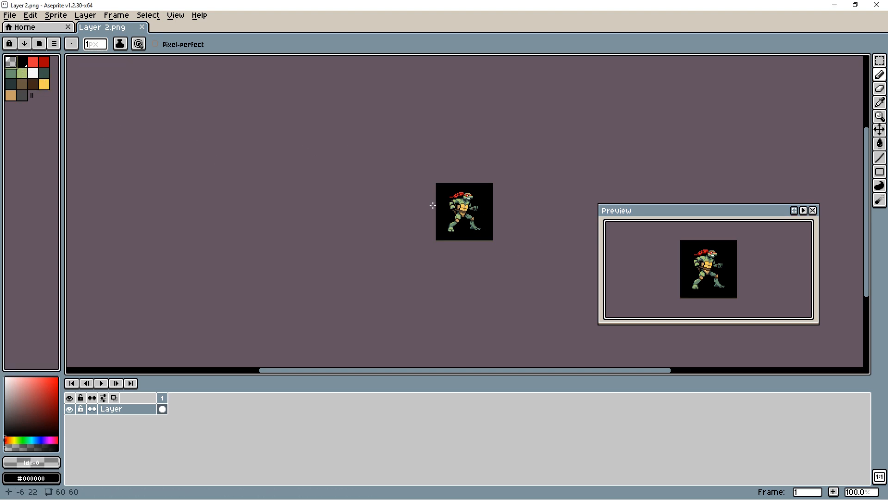
pyautogui.scroll(3, 491, 243)
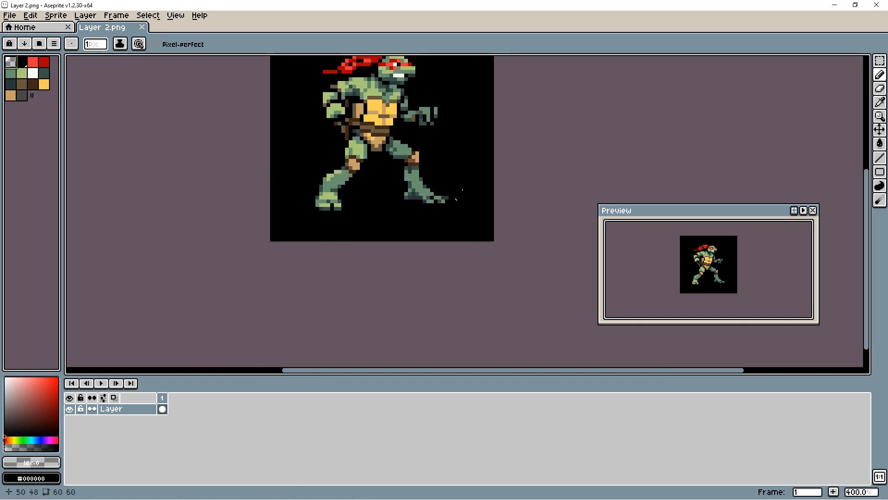
pyautogui.scroll(3, 456, 198)
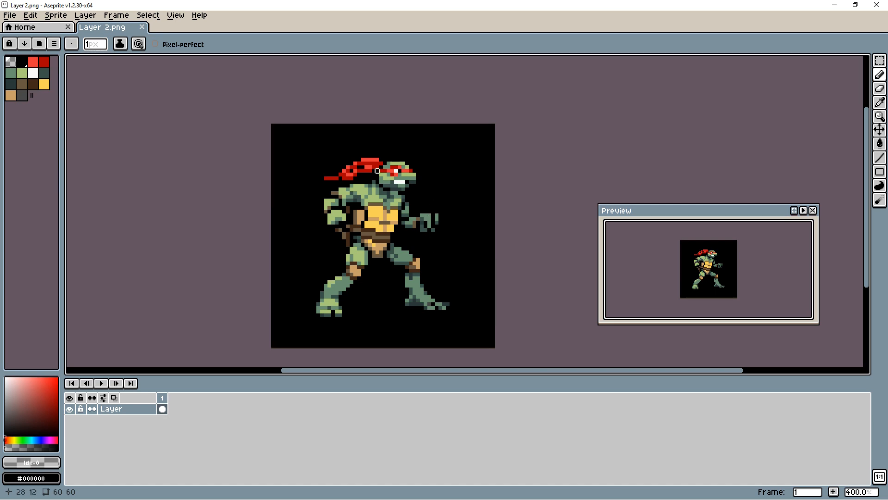
pyautogui.click(879, 143)
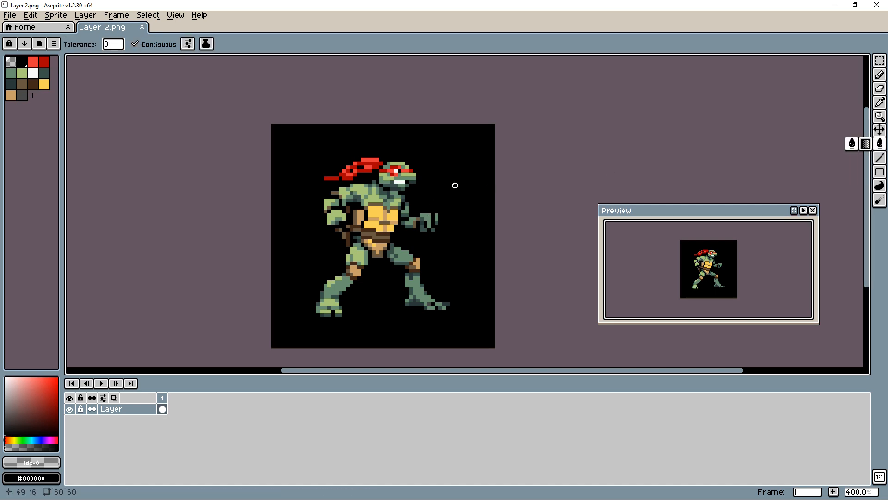
pyautogui.click(852, 143)
pyautogui.click(468, 156)
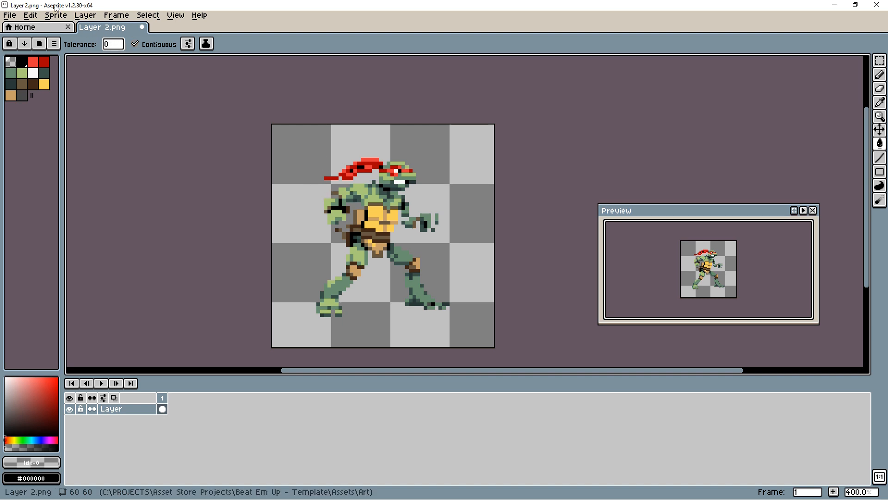
# - Apply the Edit > FX > Outline effect with a black outline colour
pyautogui.click(85, 15)
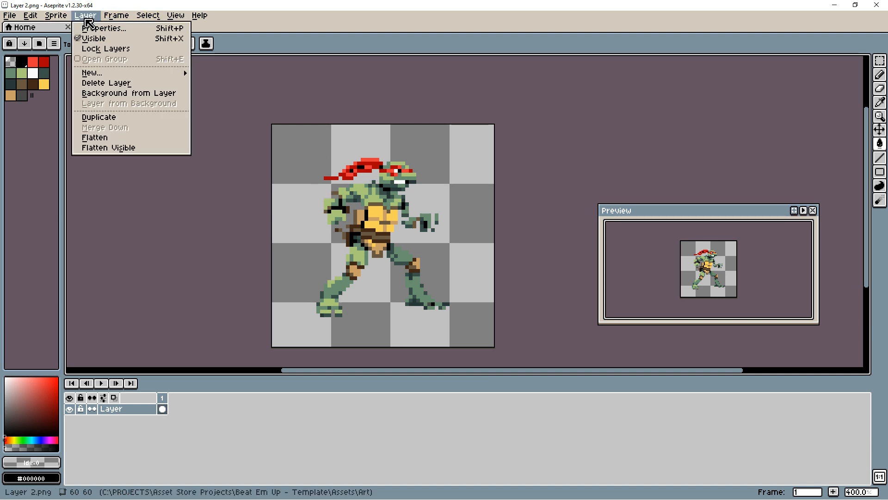
pyautogui.moveTo(39, 18)
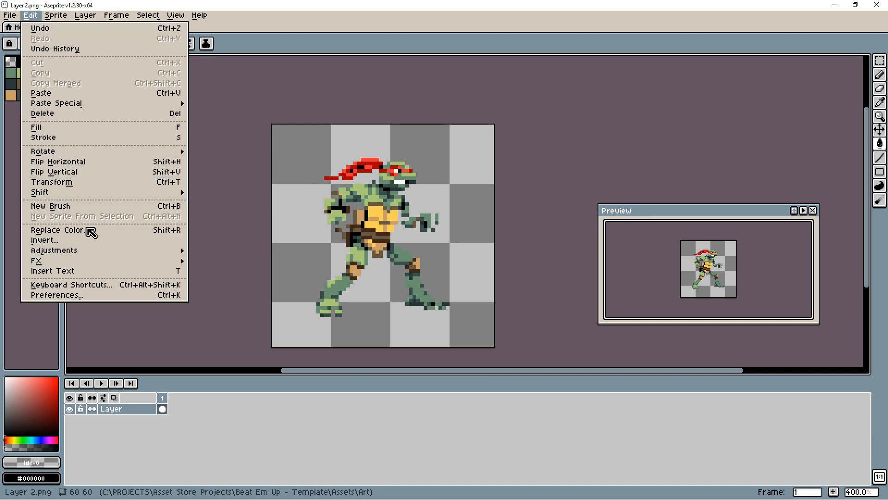
pyautogui.moveTo(74, 264)
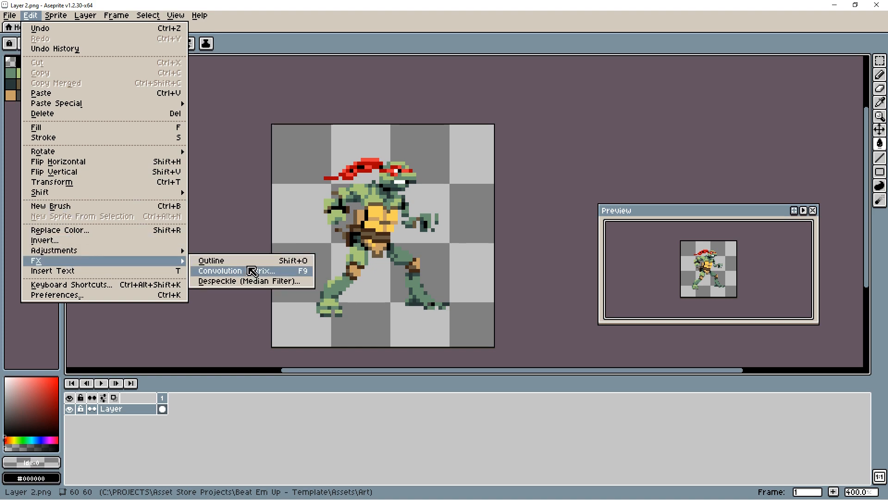
pyautogui.click(250, 258)
pyautogui.moveTo(230, 218); pyautogui.dragTo(228, 197)
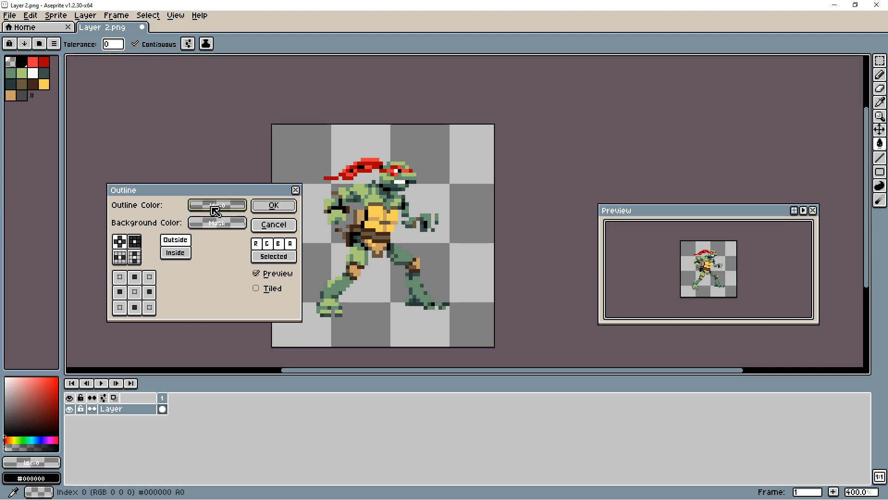
pyautogui.click(216, 211)
pyautogui.click(205, 243)
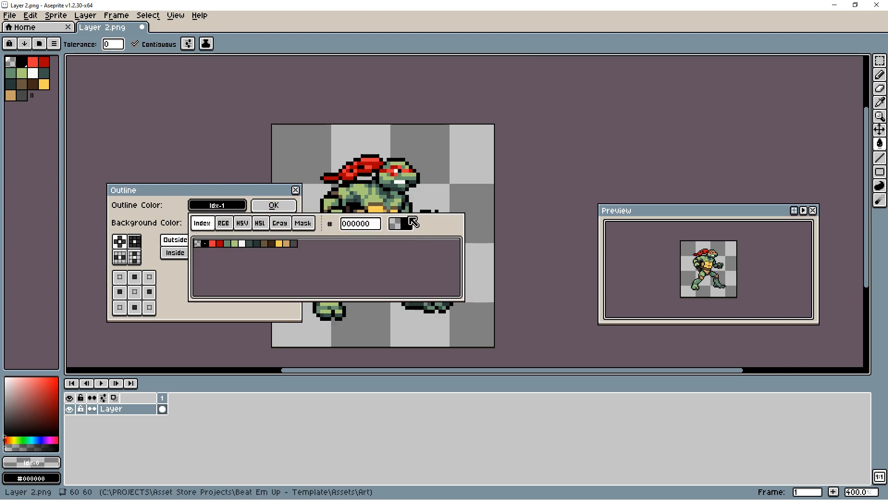
pyautogui.click(234, 190)
pyautogui.moveTo(234, 192); pyautogui.dragTo(185, 195)
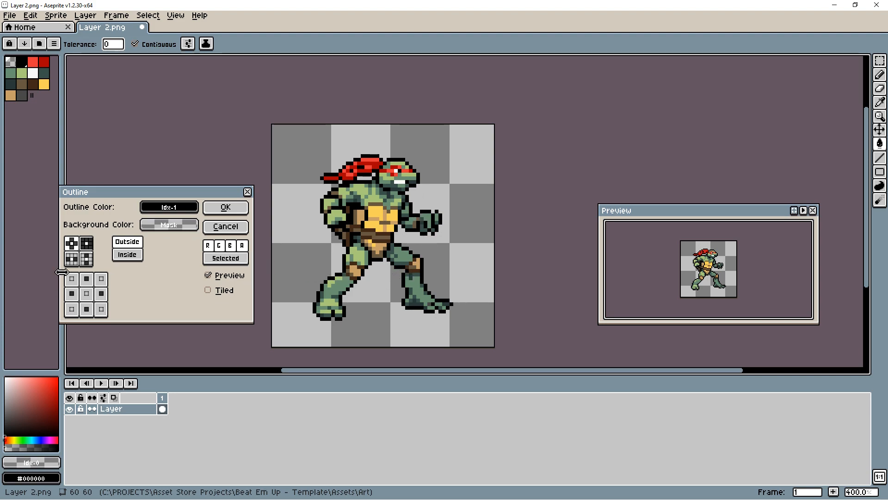
# - Try the outline matrix presets, finally keeping the plus-shaped thicker outline
pyautogui.click(85, 245)
pyautogui.click(71, 245)
pyautogui.click(83, 245)
pyautogui.click(71, 249)
pyautogui.click(84, 246)
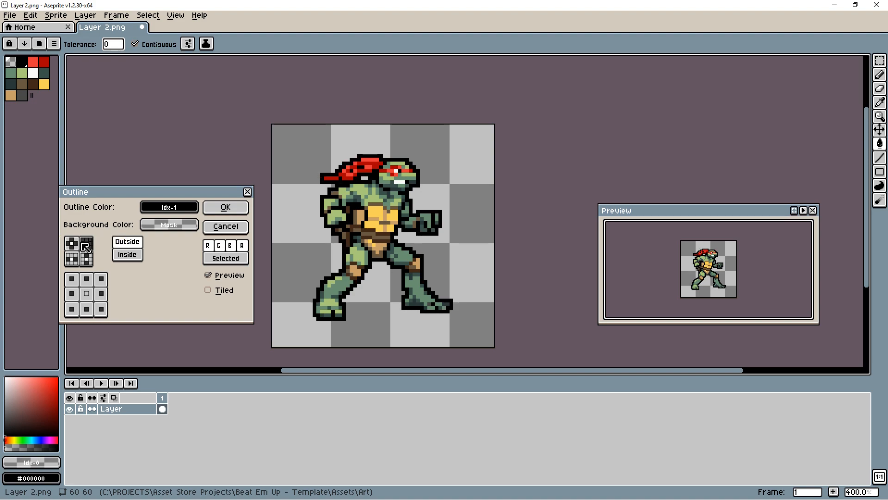
pyautogui.click(77, 245)
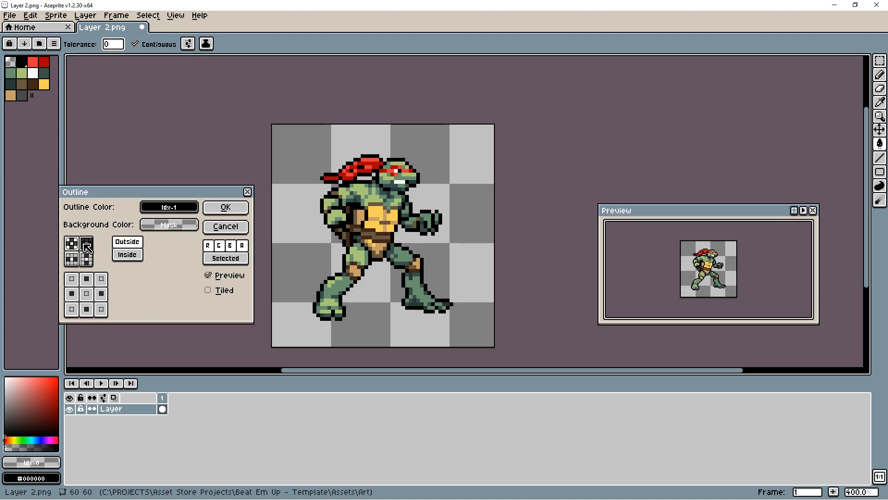
pyautogui.click(87, 248)
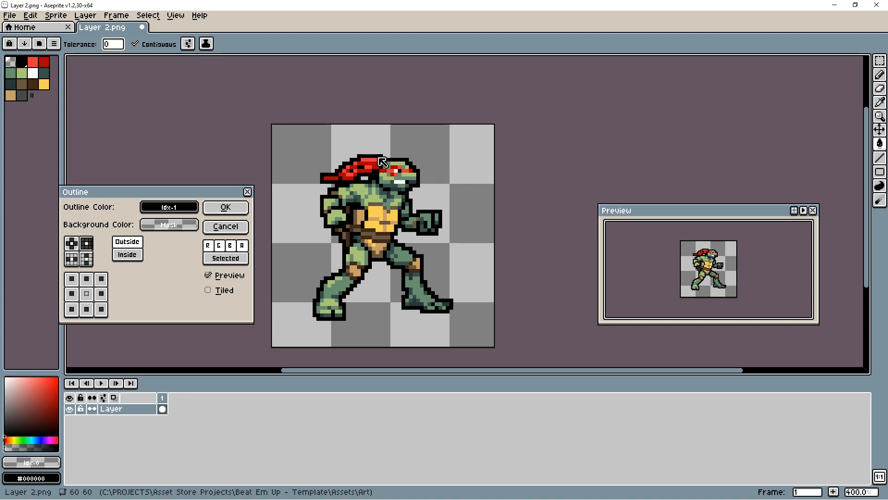
pyautogui.click(72, 260)
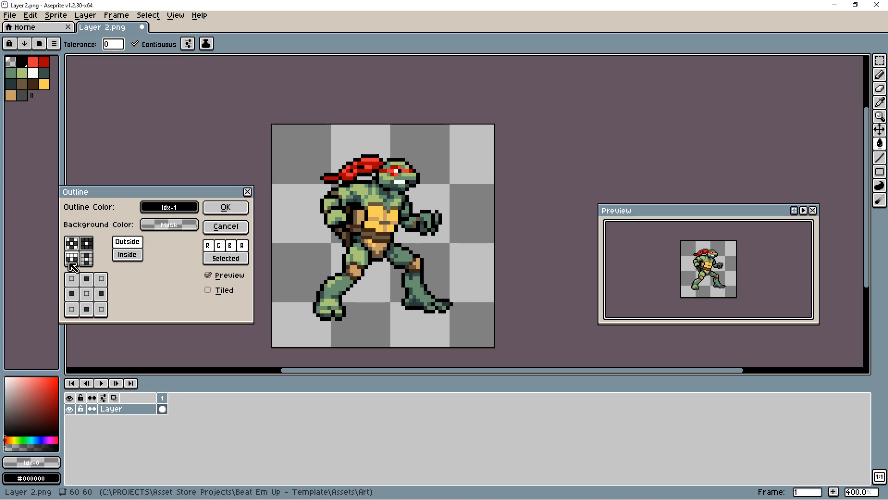
pyautogui.click(72, 243)
pyautogui.click(78, 262)
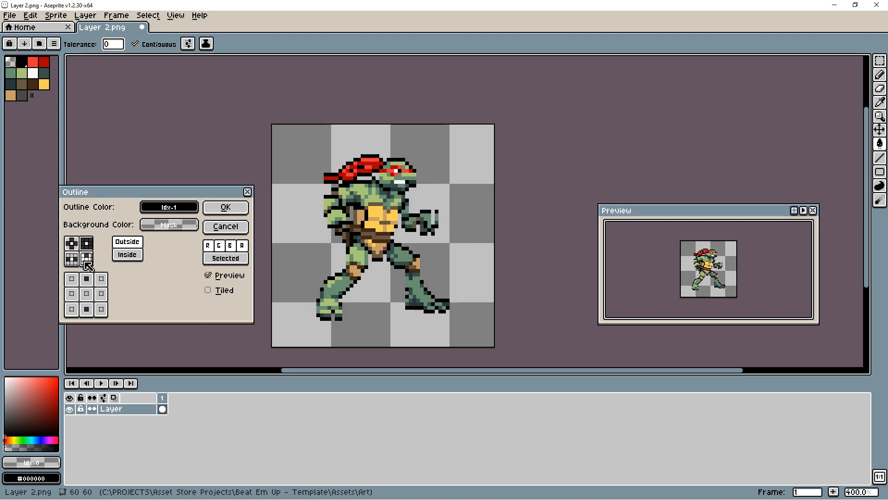
pyautogui.click(71, 243)
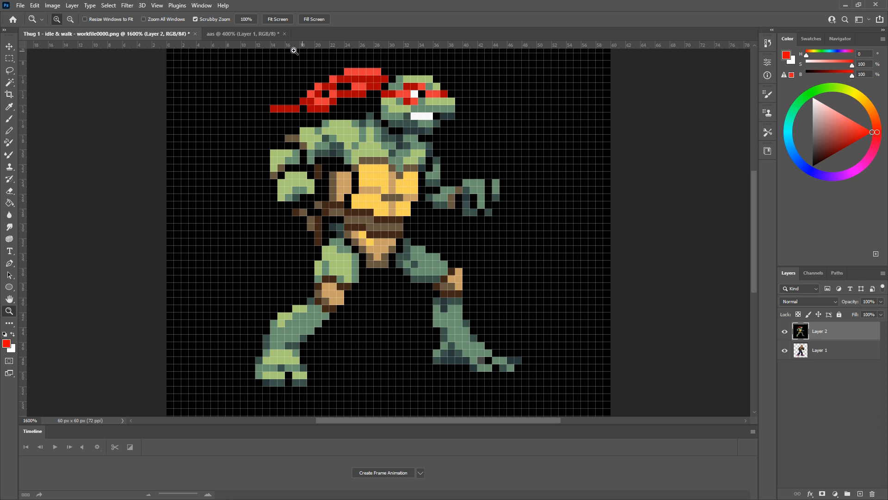
# - Copy Raphael's sword-swing frame from the aas animation with a rectangular marquee selection
pyautogui.click(241, 34)
pyautogui.moveTo(395, 450); pyautogui.dragTo(434, 458)
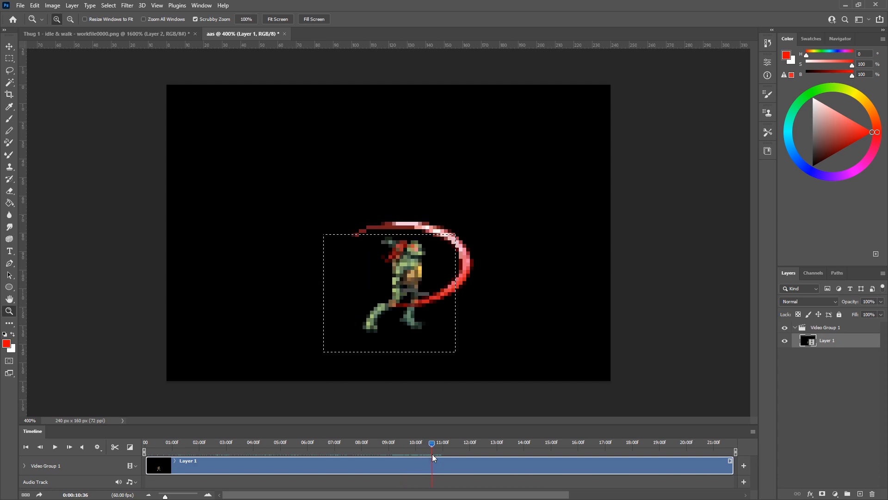
pyautogui.click(9, 58)
pyautogui.moveTo(315, 195); pyautogui.dragTo(509, 357)
pyautogui.hotkey('ctrl', 'c')
pyautogui.click(131, 33)
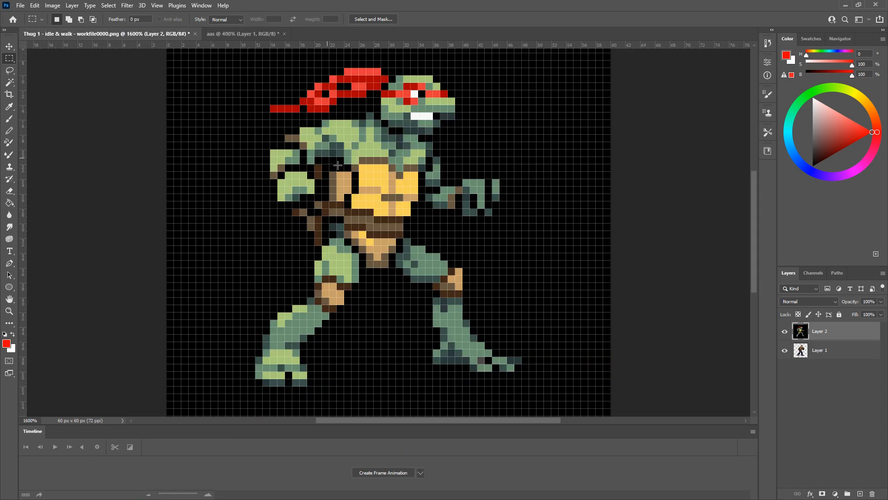
# - Paste the frame into Thug 1 as Layer 3 and shift it up-left so the sword arc fits the canvas
pyautogui.hotkey('ctrl', 'v')
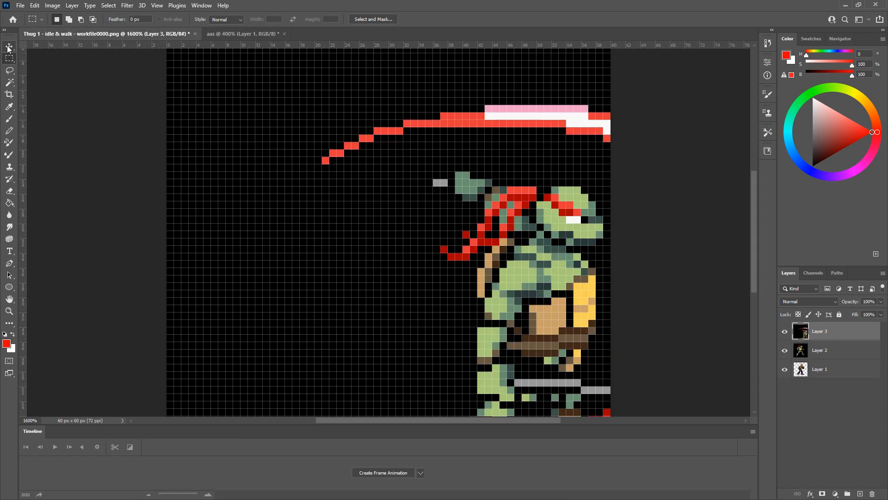
pyautogui.click(9, 47)
pyautogui.moveTo(511, 262); pyautogui.dragTo(372, 121)
pyautogui.scroll(-2, 414, 235)
pyautogui.scroll(2, 418, 239)
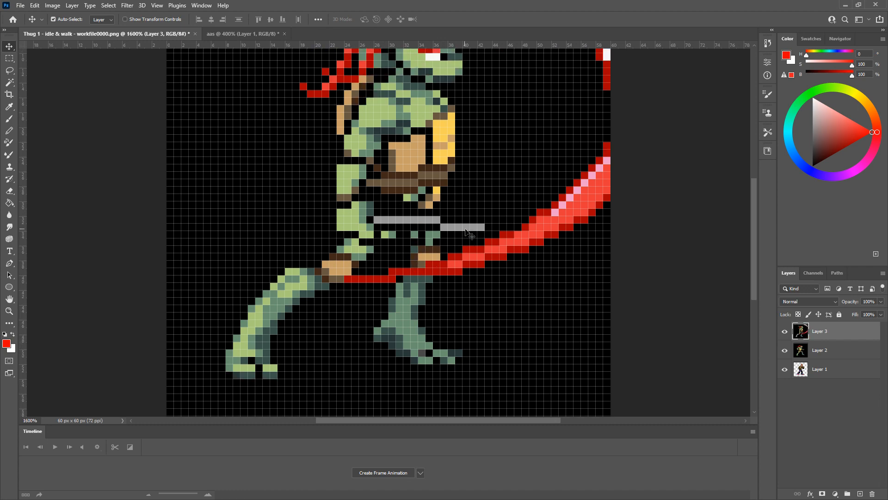
pyautogui.press('z')
pyautogui.keyDown('alt'); pyautogui.click(440, 226); pyautogui.keyUp('alt')
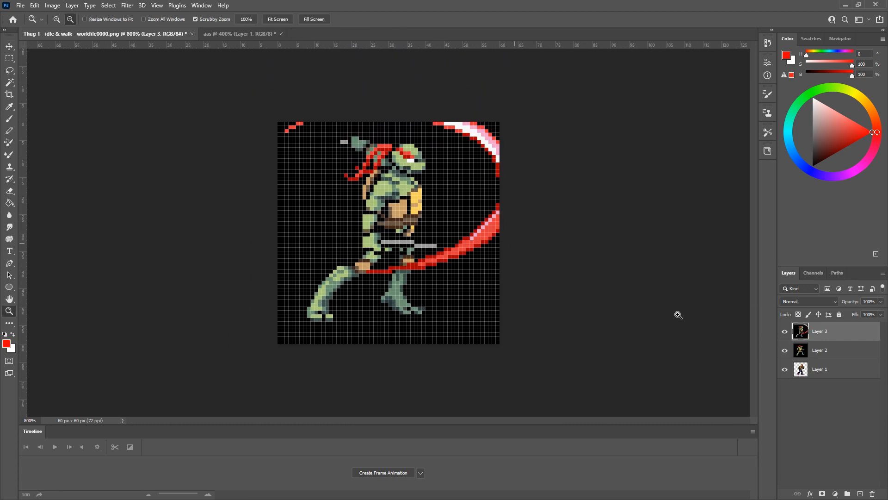
pyautogui.click(10, 47)
pyautogui.moveTo(406, 213)
pyautogui.mouseDown()
pyautogui.moveTo(404, 229)
pyautogui.moveTo(404, 218)
pyautogui.mouseUp()
pyautogui.moveTo(401, 212); pyautogui.dragTo(400, 213)
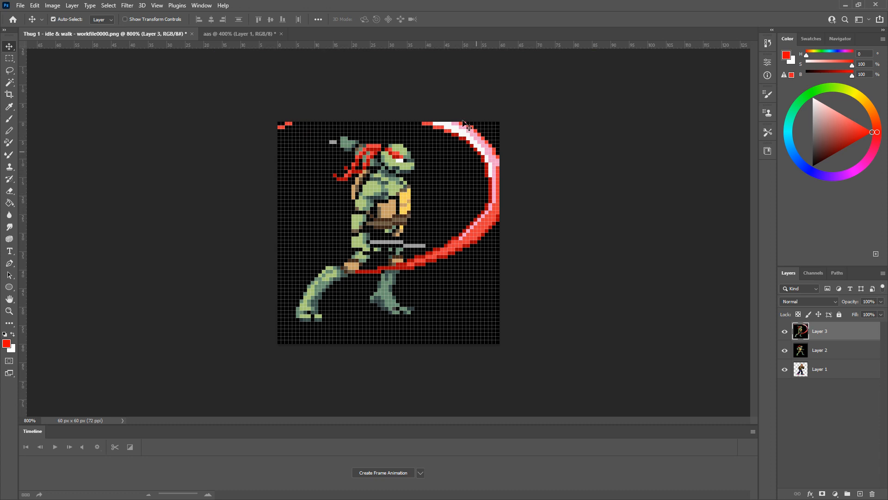